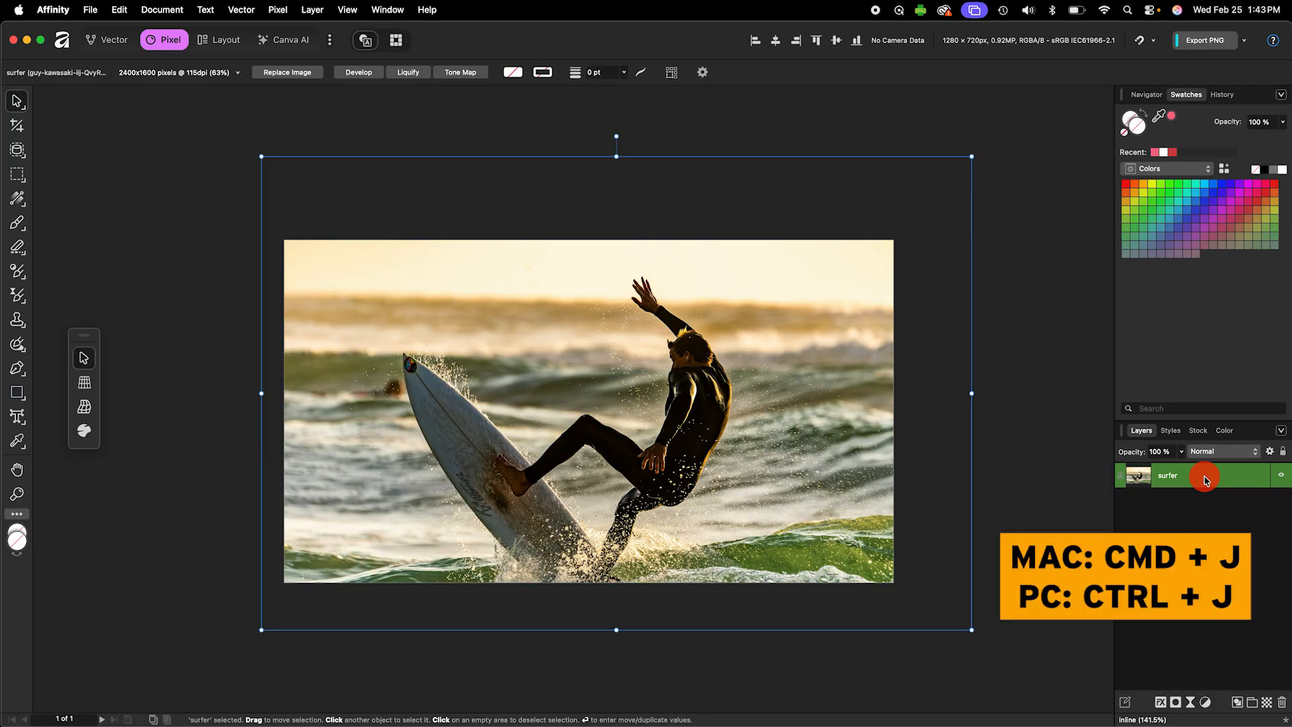
Duplicate the surfer layer, select the surfer and surfboard with the Object Selection tool, and mask the top copy to that selection
key(super+j)
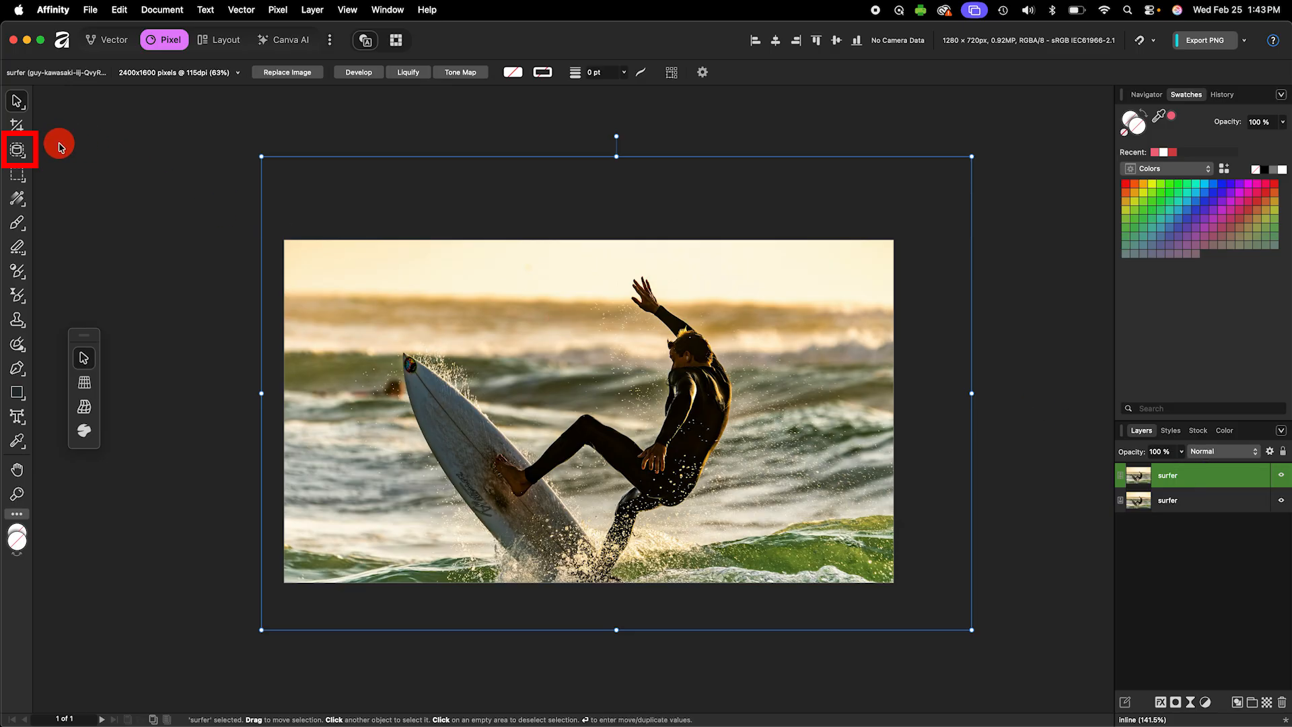
click(18, 149)
mouse_move(344, 241)
mouse_down()
mouse_move(576, 426)
mouse_move(747, 539)
mouse_move(773, 599)
mouse_up()
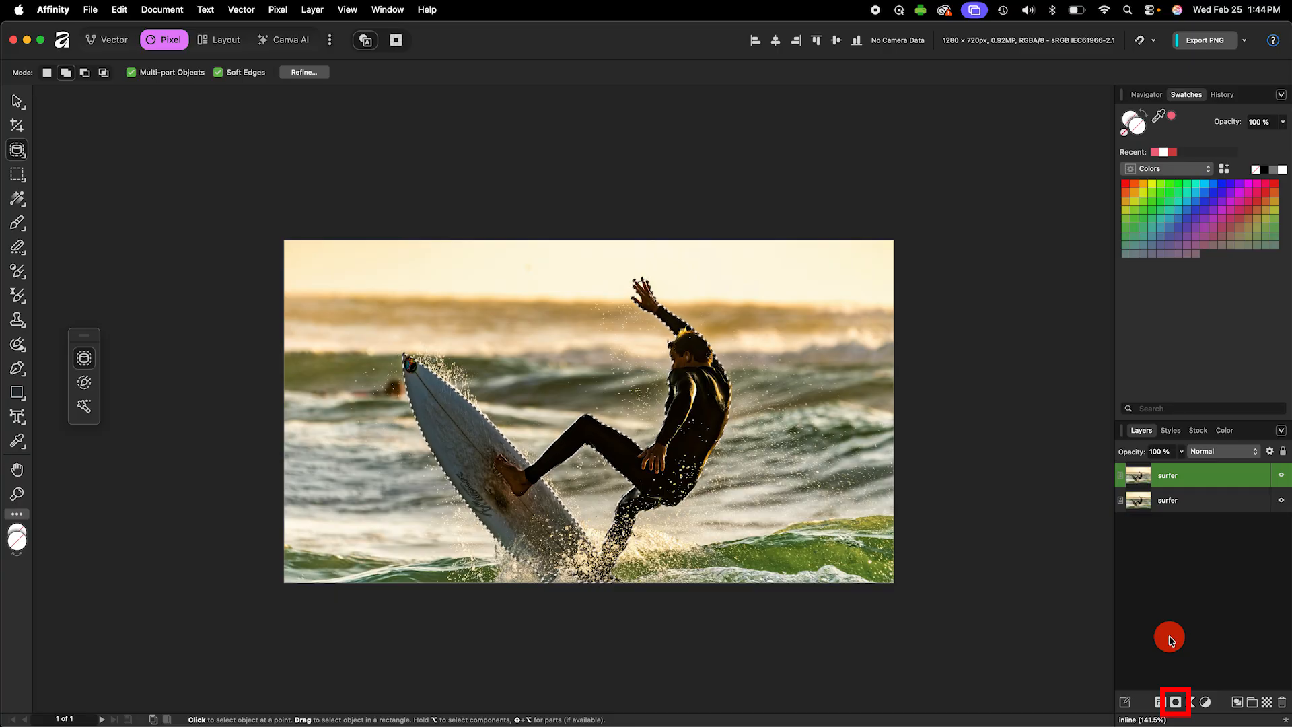
click(1177, 699)
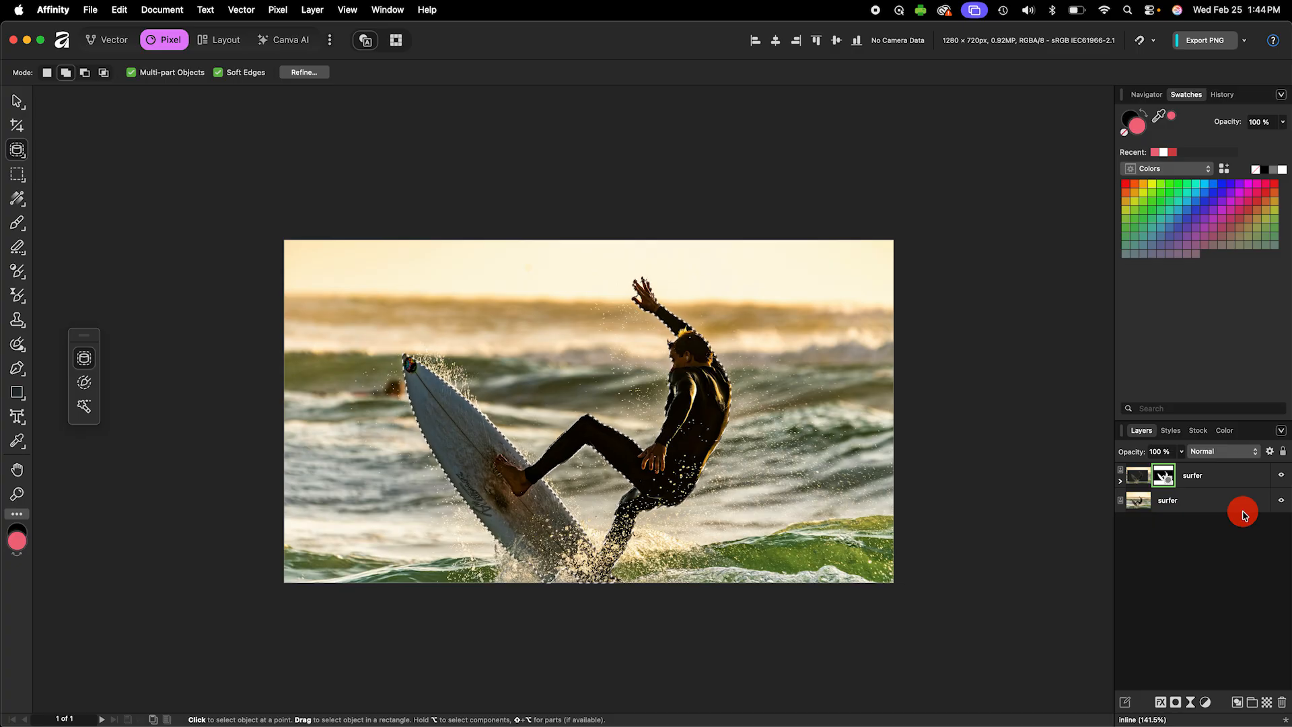
Check the masked cutout with the original surfer layer hidden, clear the selection, and show the original layer again
click(1280, 504)
click(1280, 504)
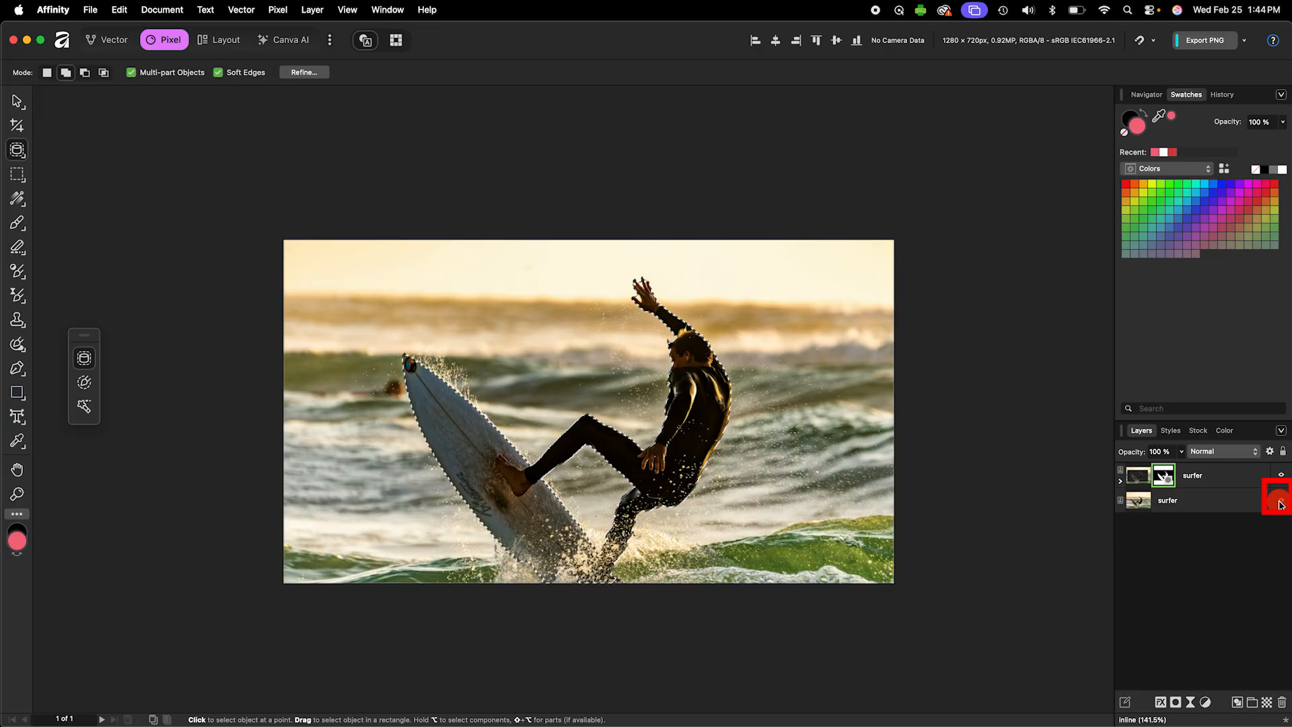
click(1281, 504)
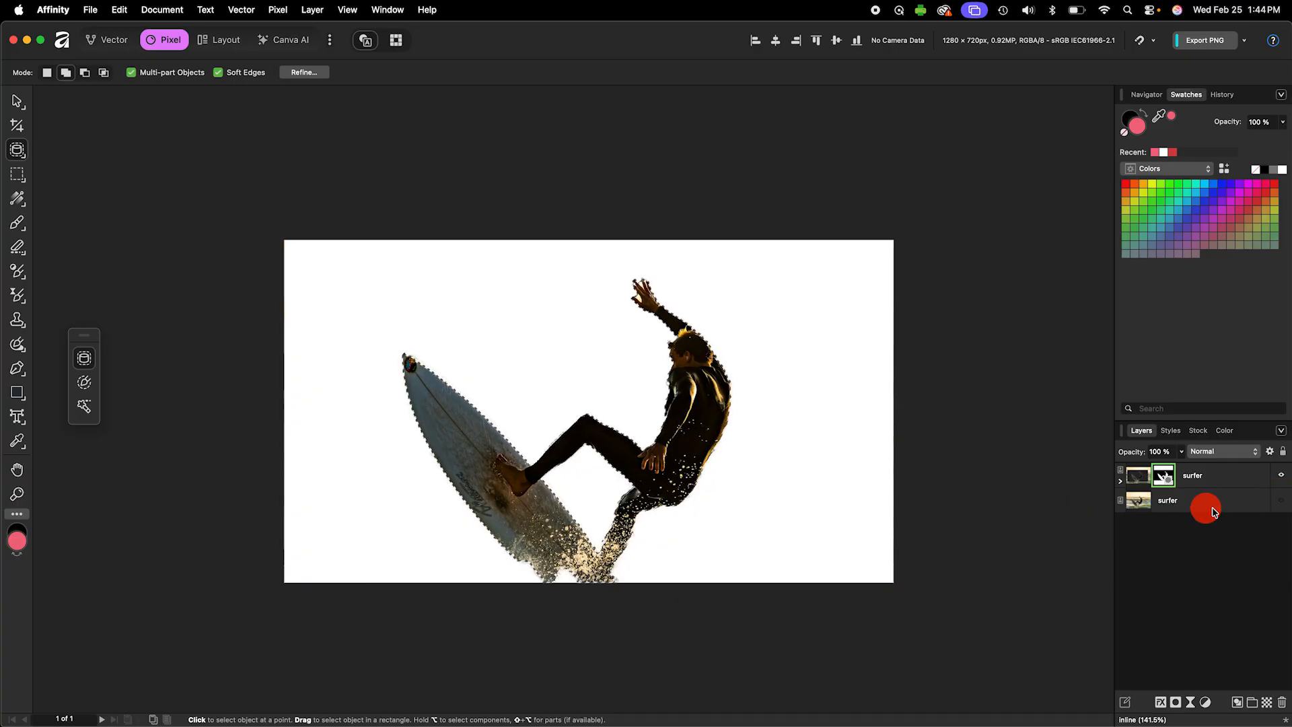
click(1260, 503)
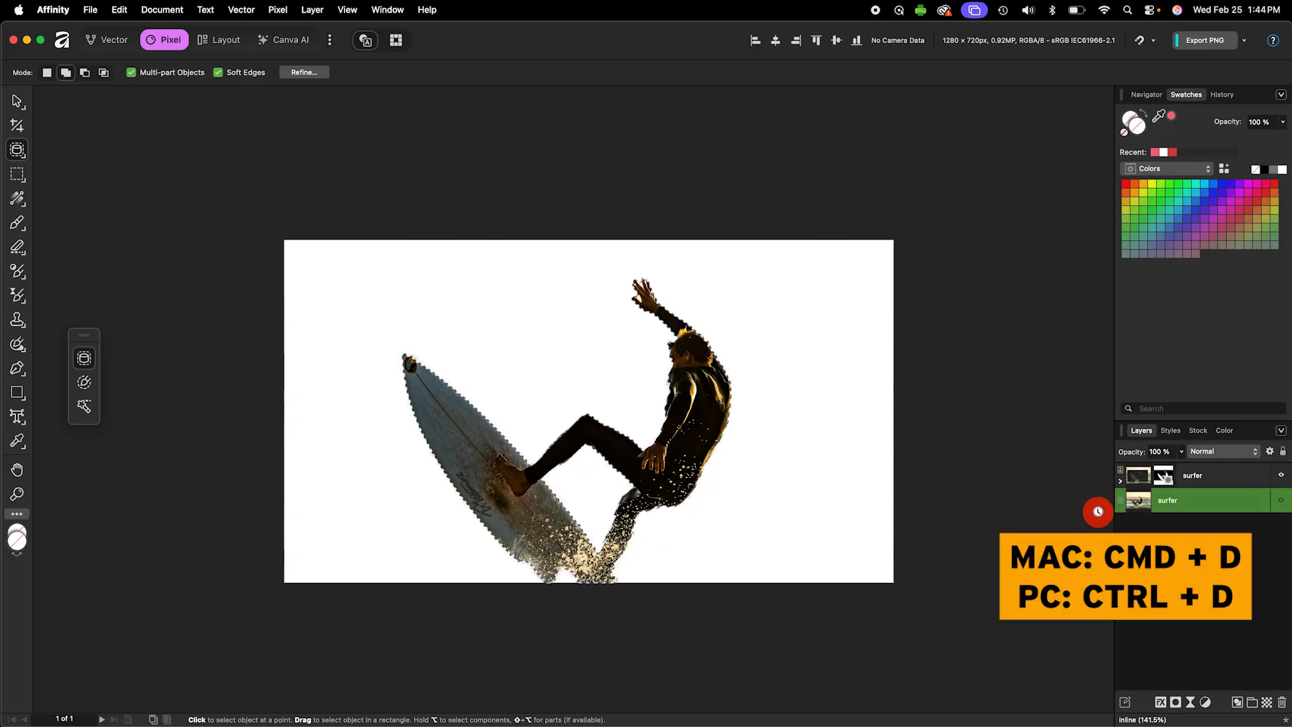
key(super+d)
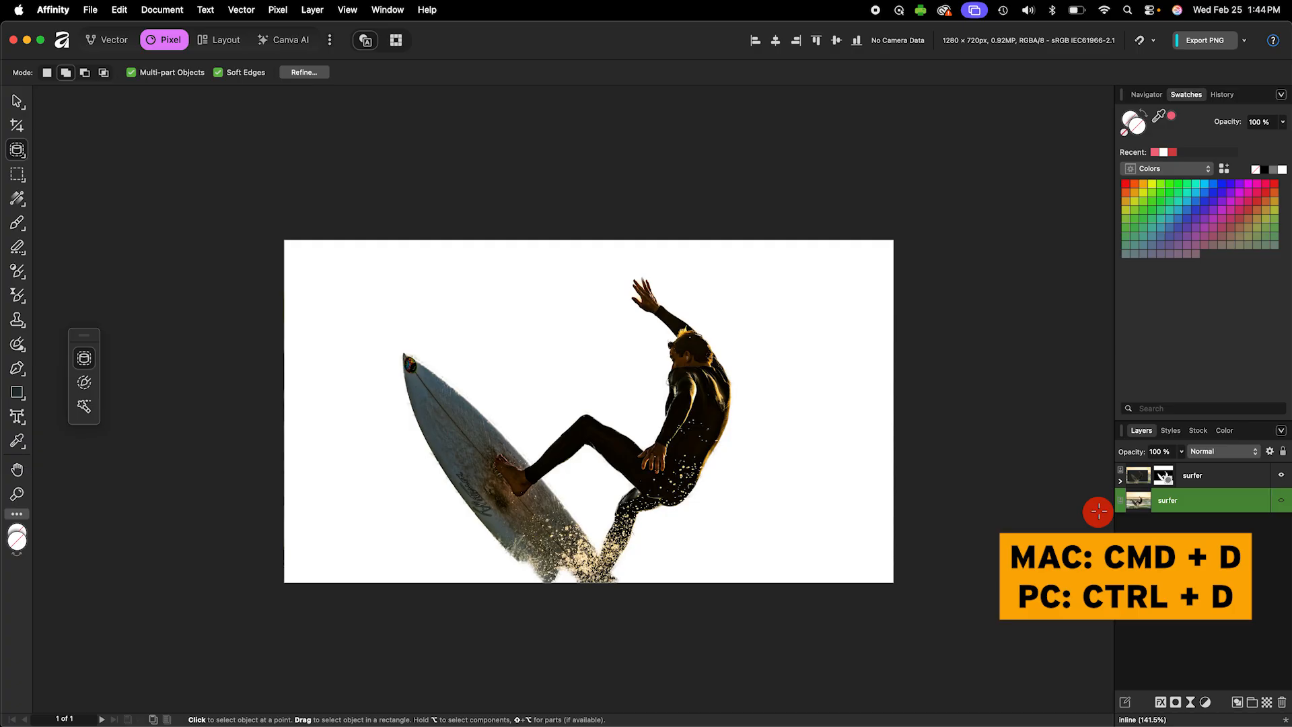
click(1280, 500)
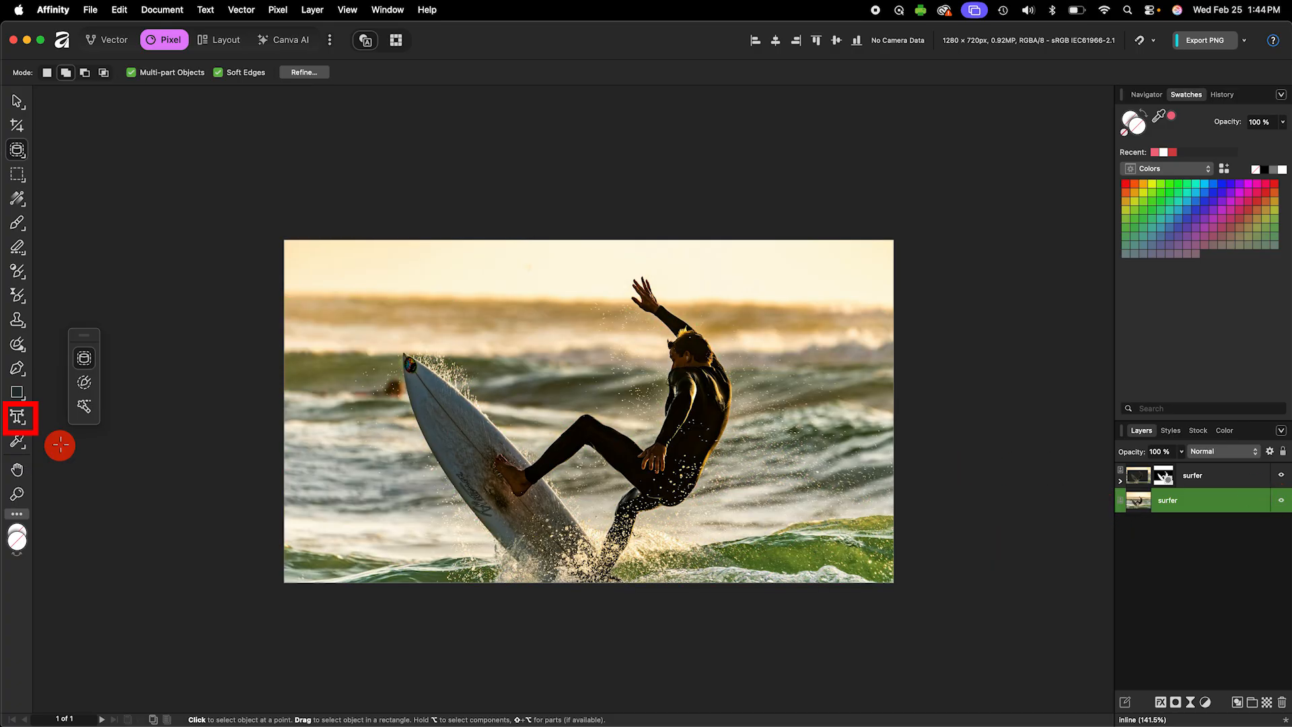
Add the white art text "Surf" between the two surfer layers, enlarged to about 782 pt and positioned across the photo
click(17, 417)
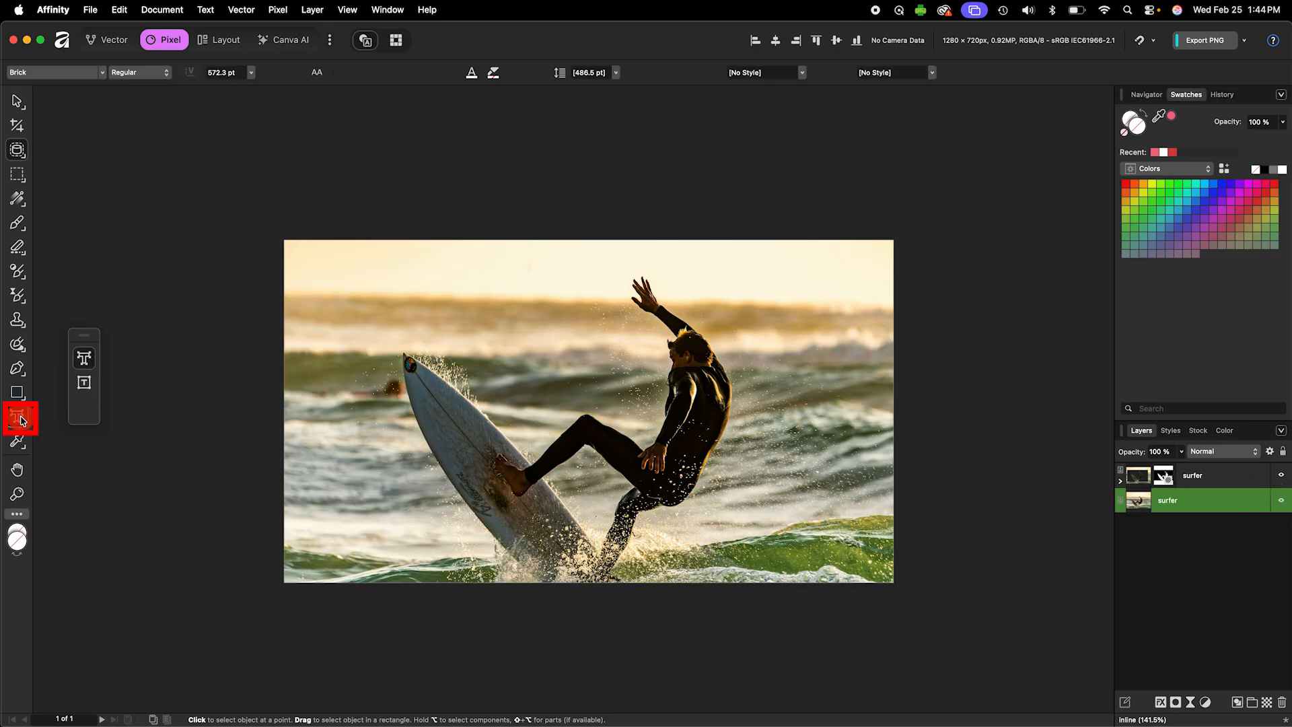
drag(332, 317, 441, 511)
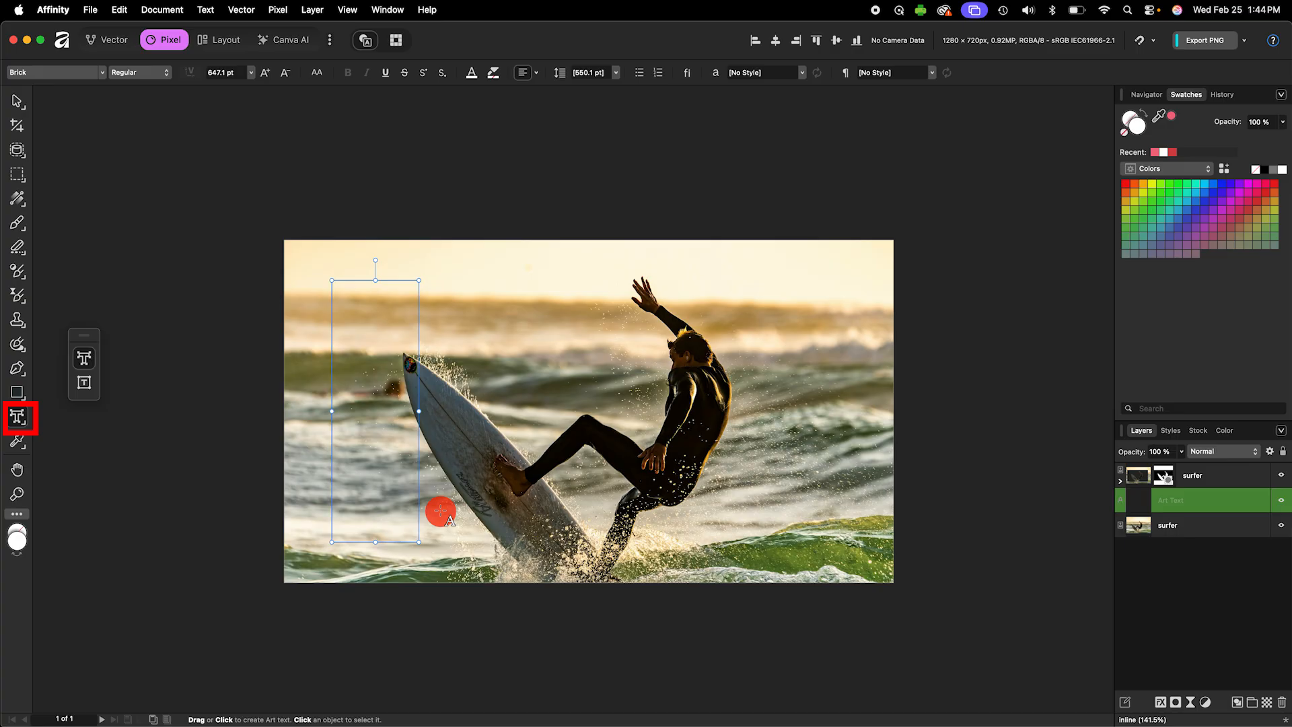
text(Surf)
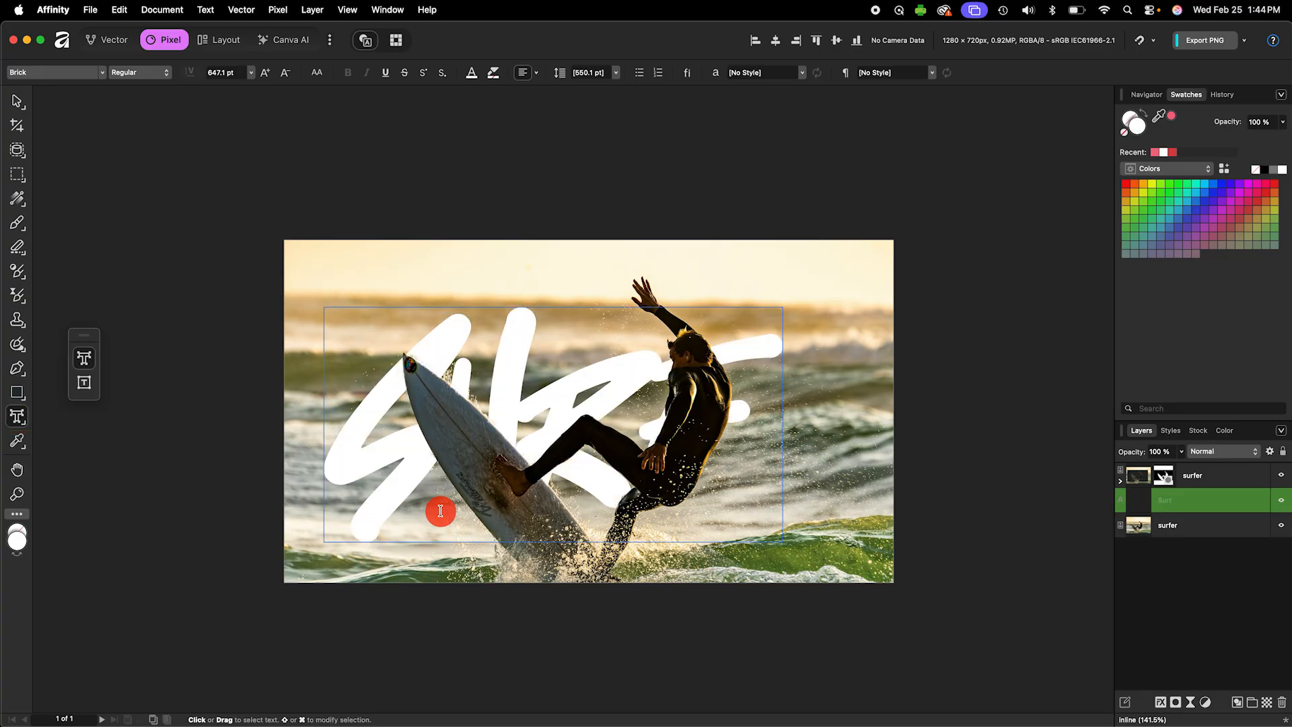
key(Escape)
drag(783, 308, 884, 272)
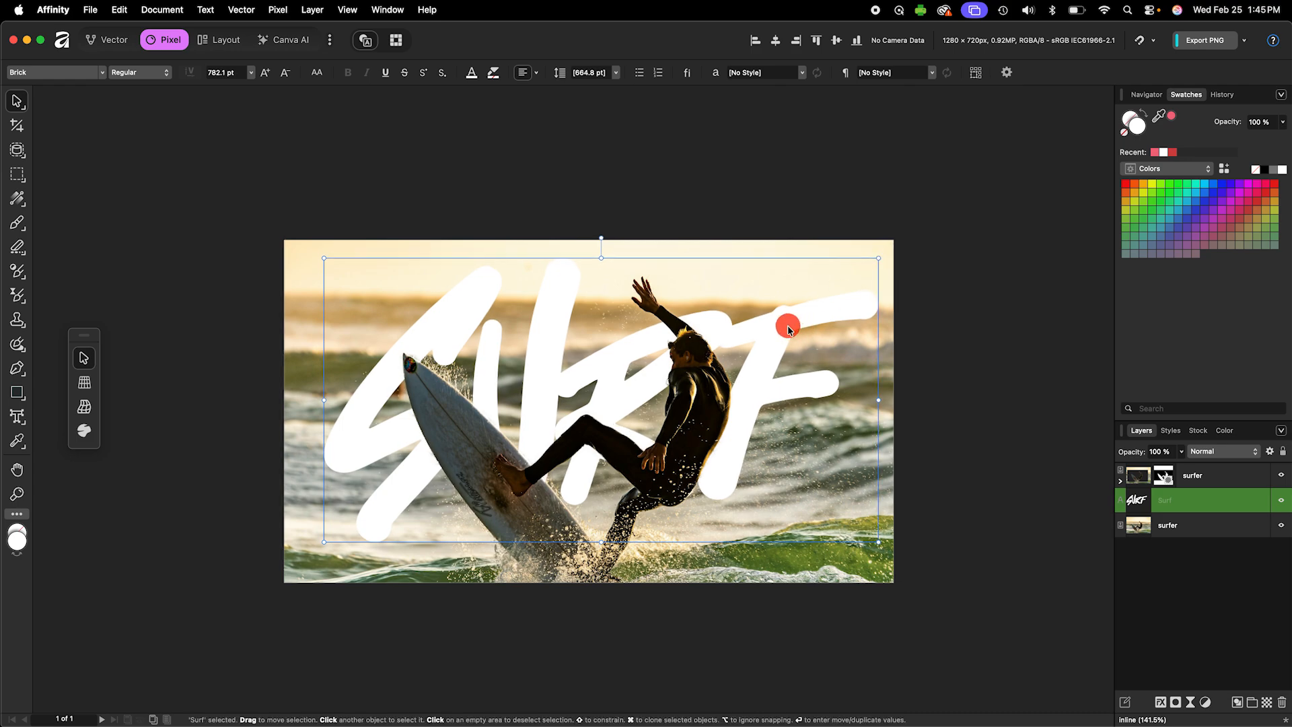
drag(787, 325, 783, 336)
Duplicate the "Surf" text layer and move the copy above the masked surfer layer
key(super+j)
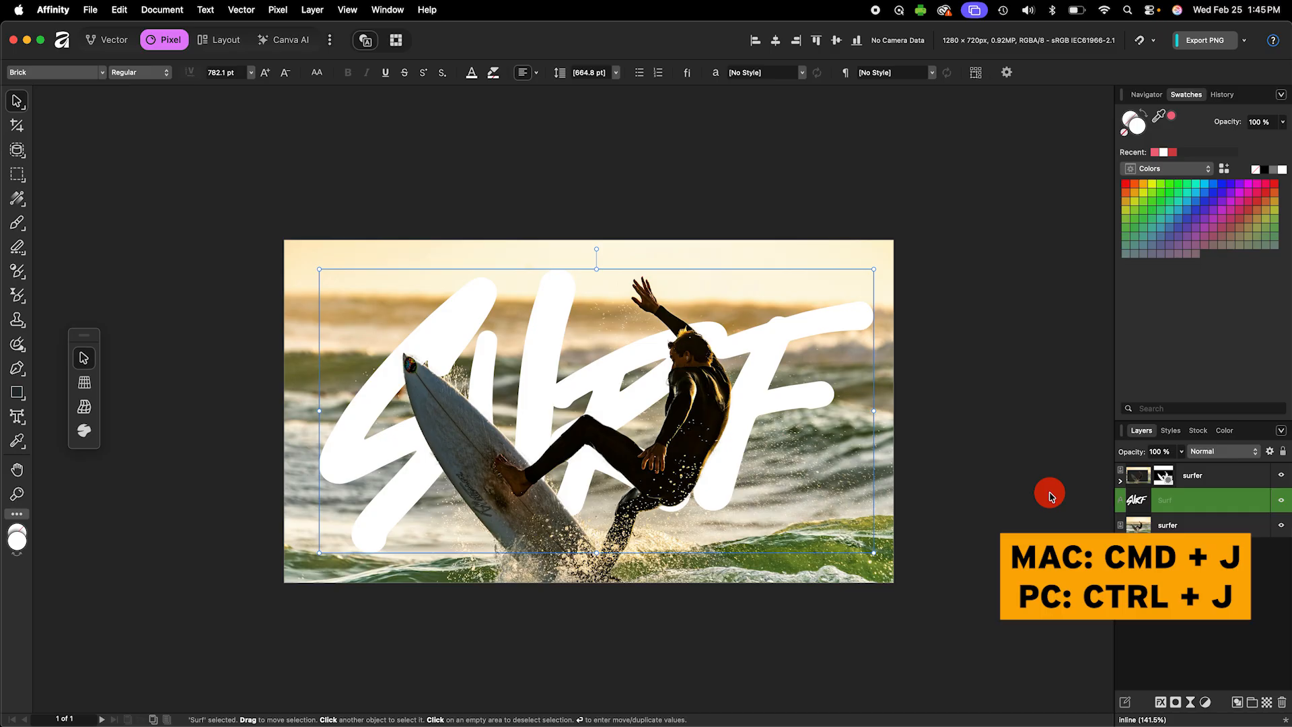
key(super+j)
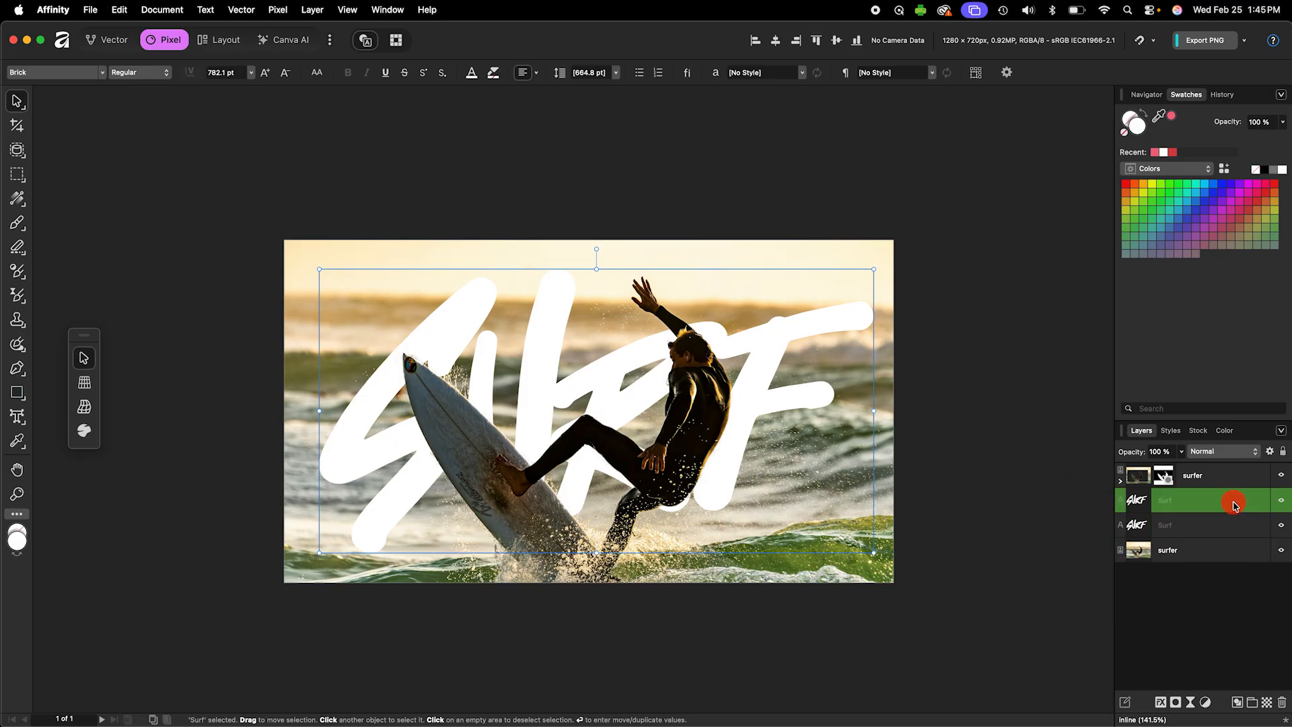
drag(1234, 504, 1241, 470)
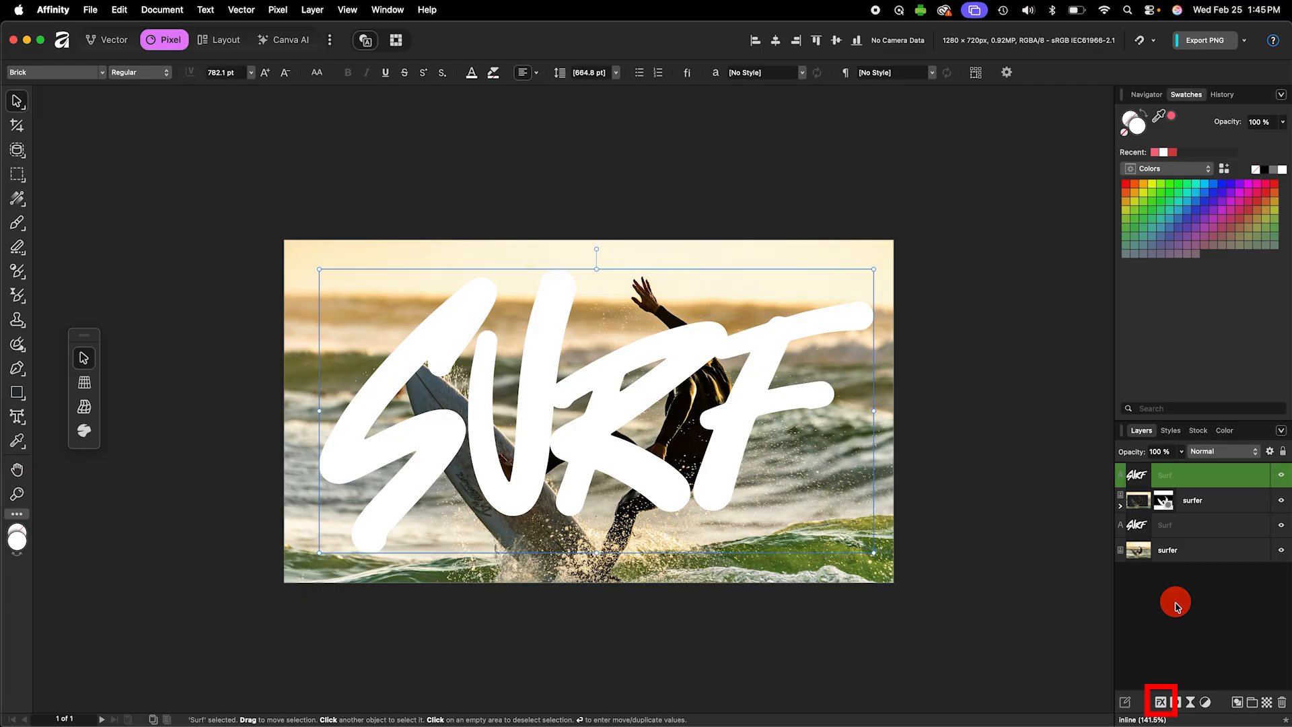
Set the fill opacity of the top "Surf" text to 0% in its layer effects
click(1161, 702)
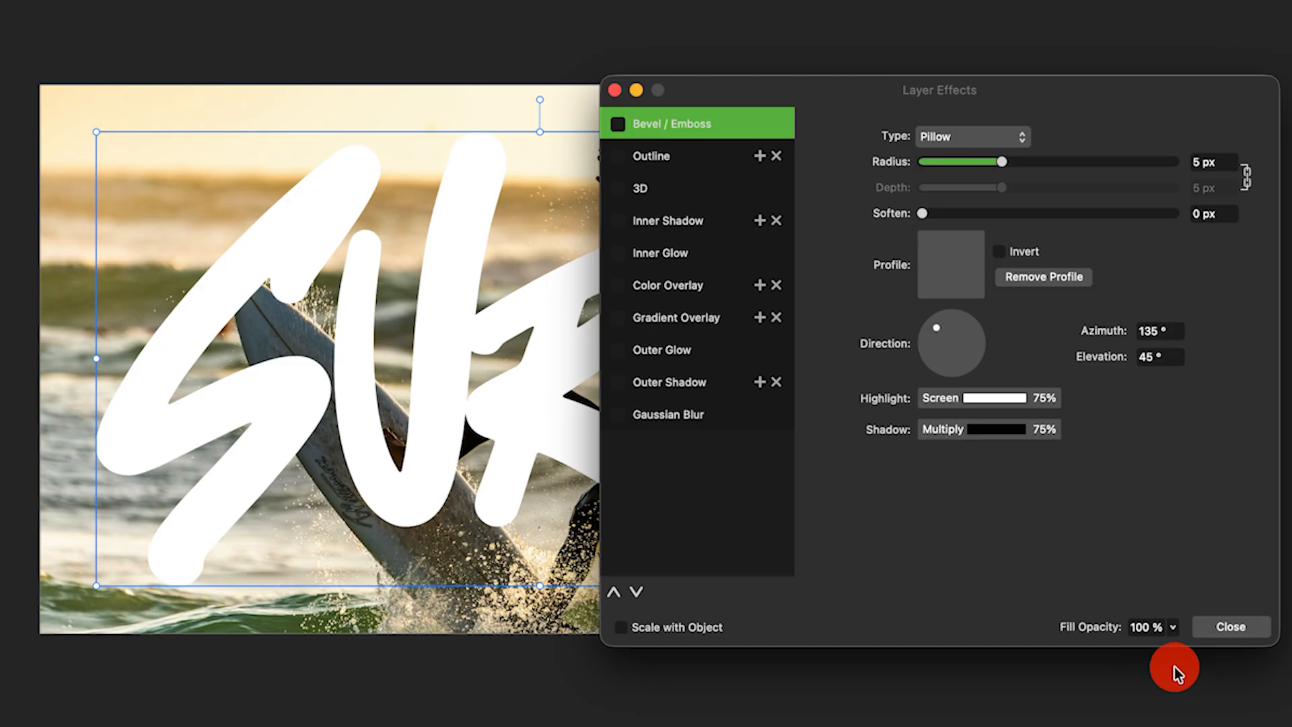
click(1173, 628)
mouse_move(1176, 634)
mouse_down()
mouse_move(1154, 646)
mouse_move(979, 643)
mouse_up()
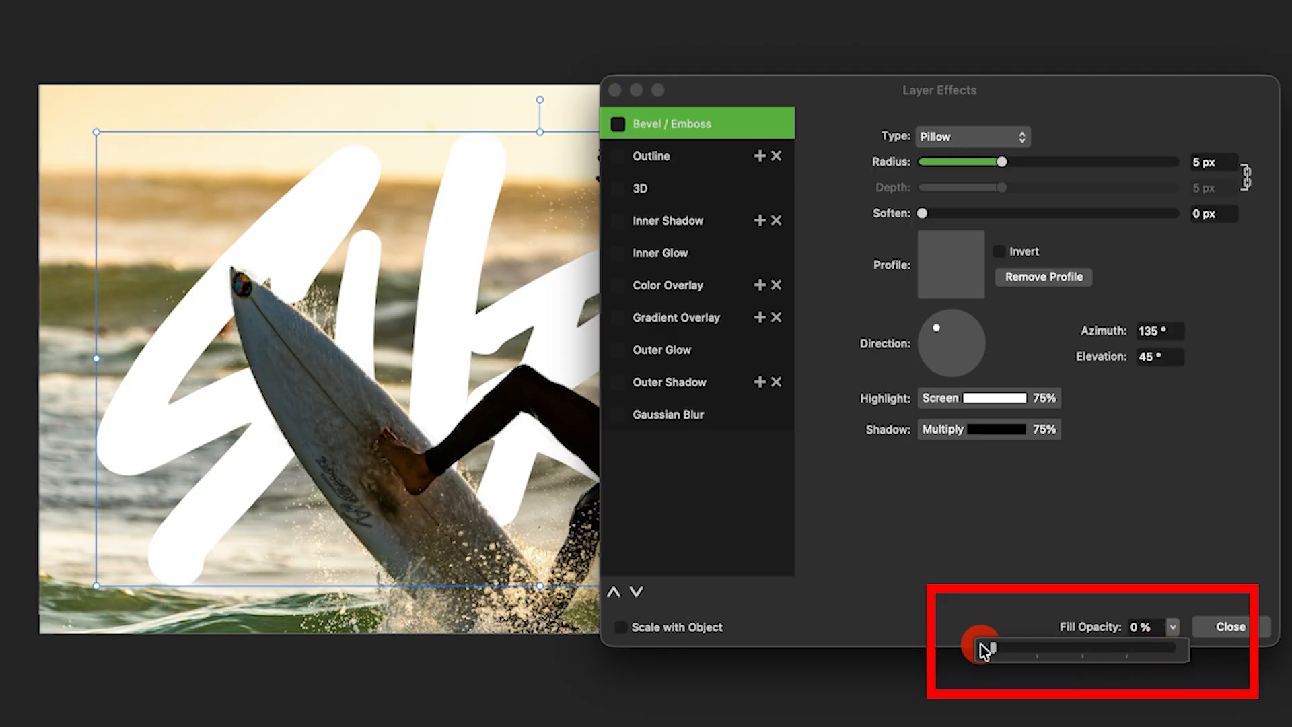
Give the top "Surf" text a white outline effect with Center alignment and a thin visible radius
click(617, 156)
click(954, 277)
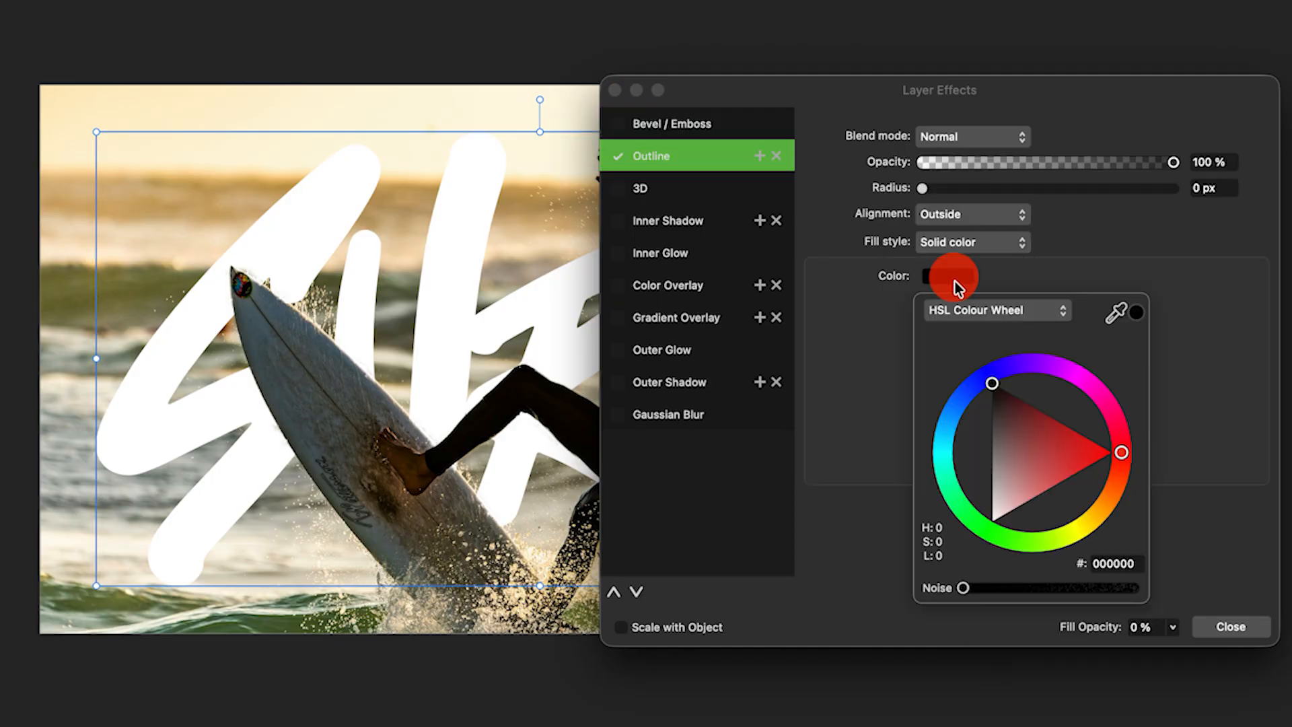
drag(1052, 475, 990, 525)
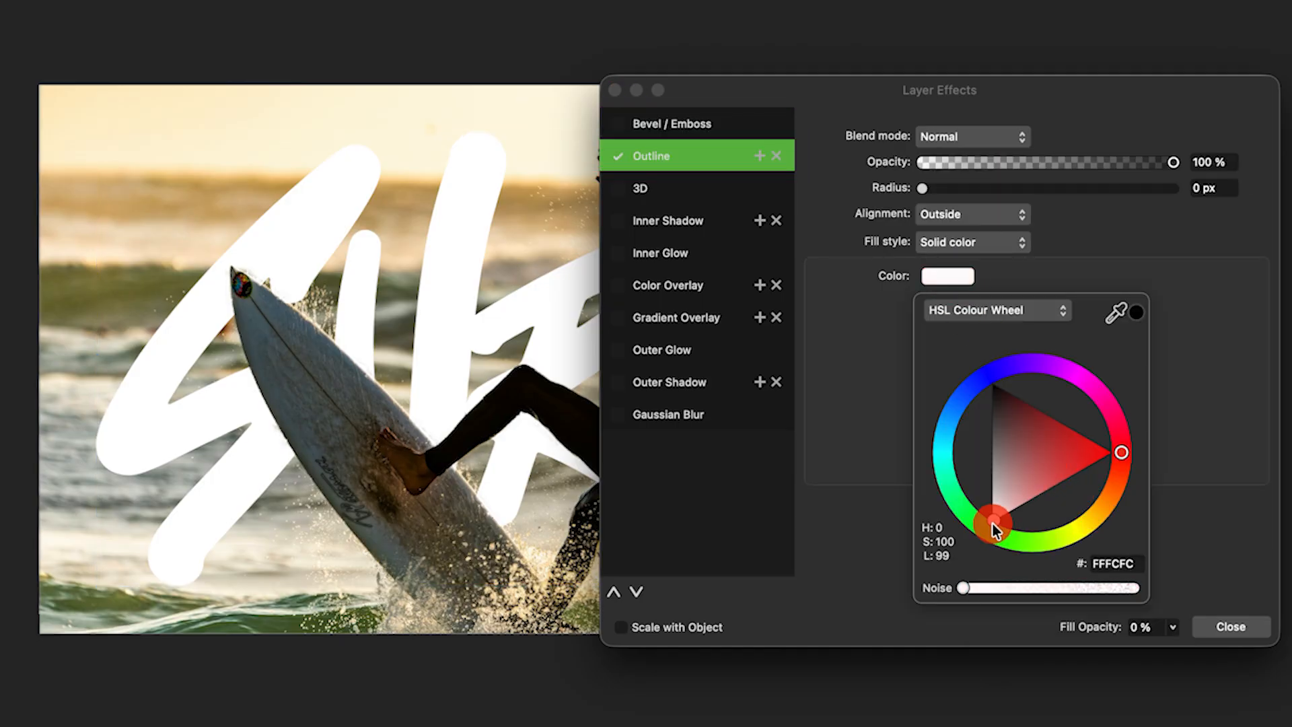
click(841, 398)
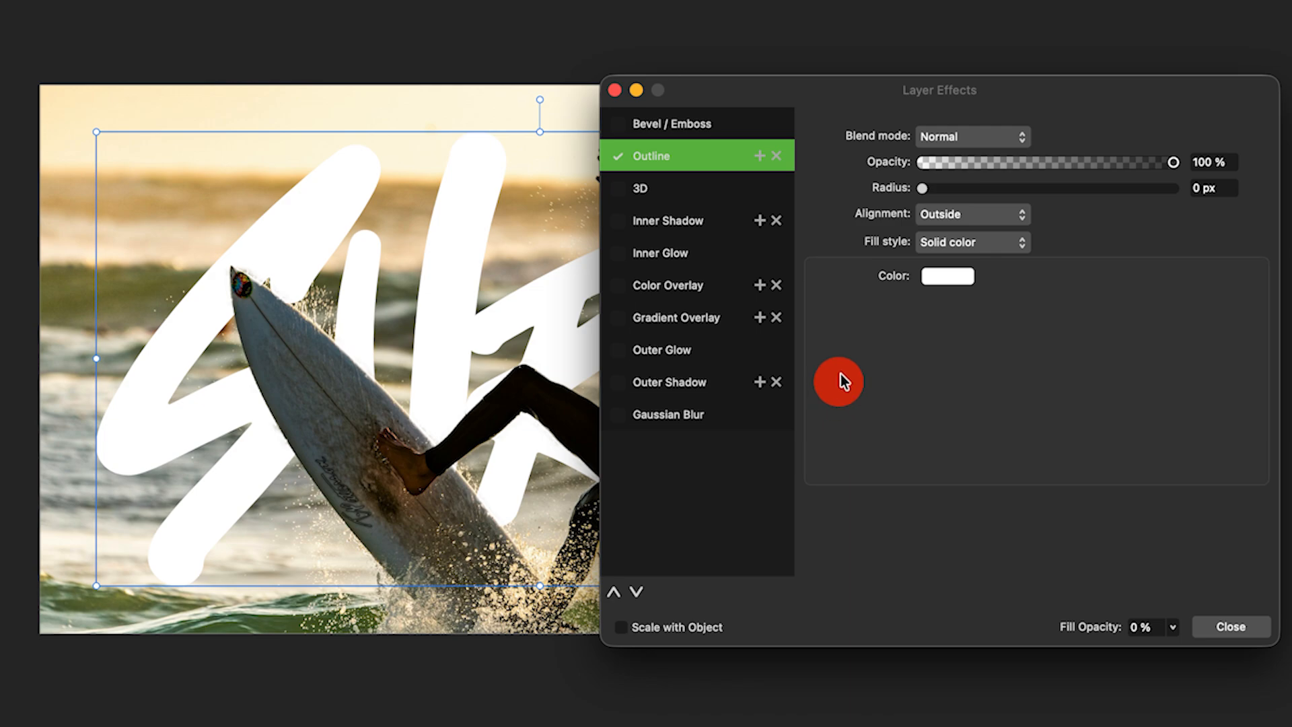
click(987, 210)
click(967, 240)
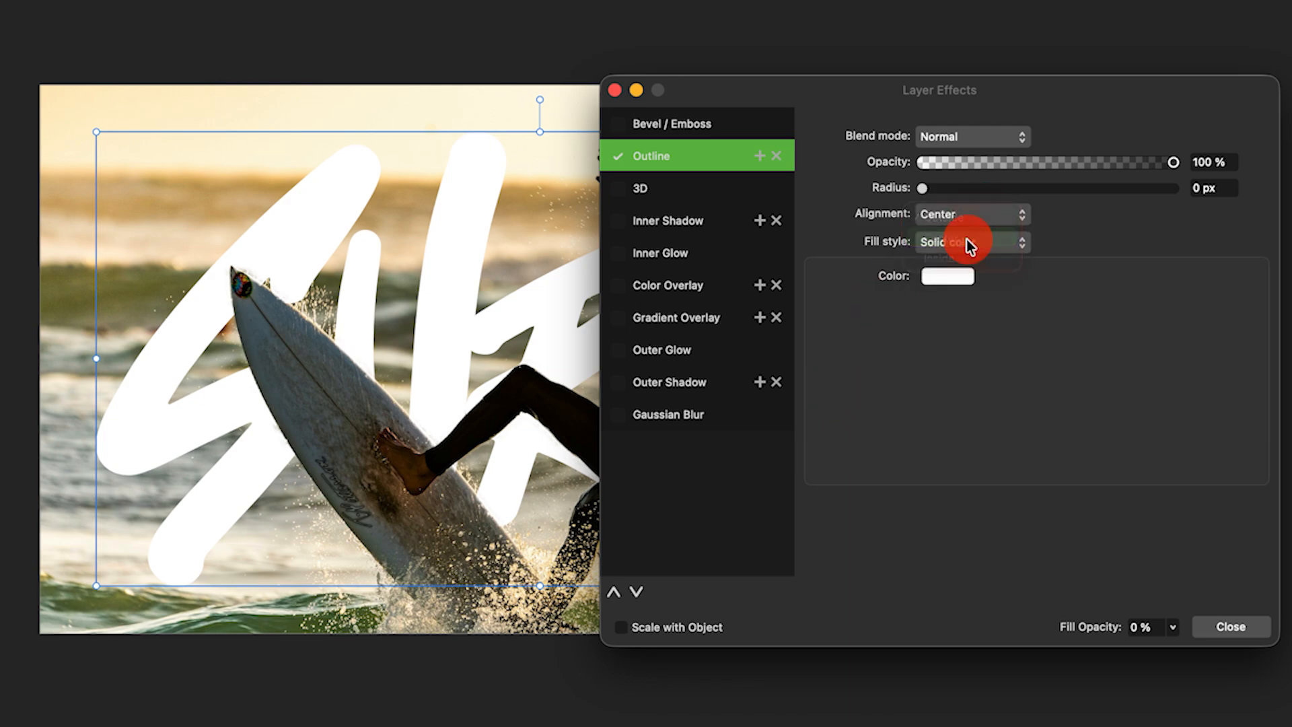
drag(923, 189, 1003, 191)
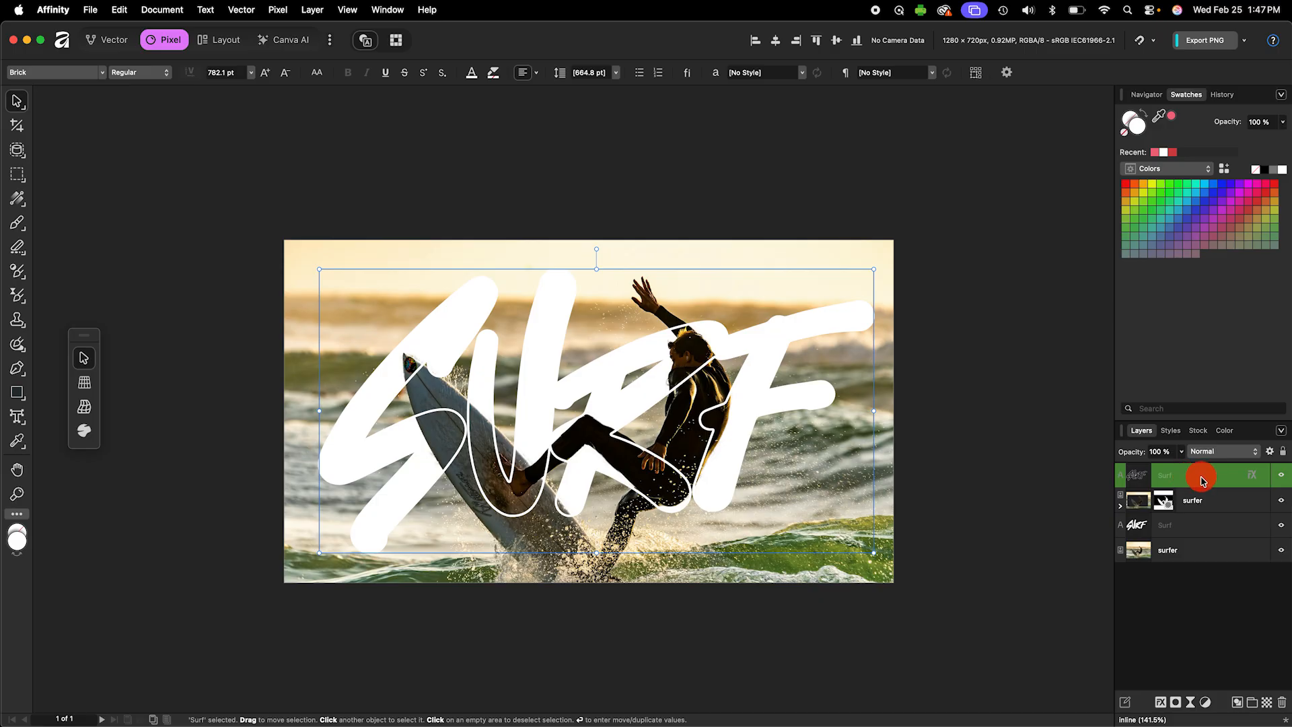
Reposition both "Surf" text layers together and enlarge them slightly to about 804 pt
super+click(1208, 529)
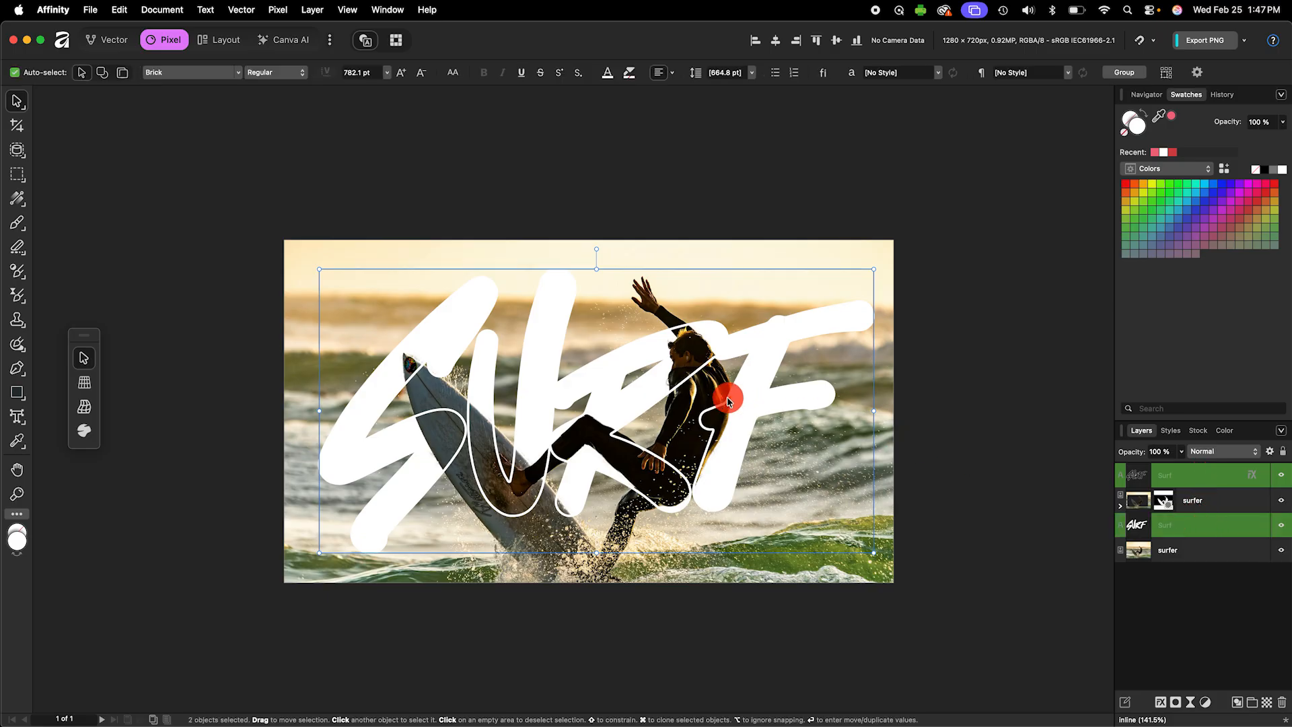
drag(742, 401, 740, 403)
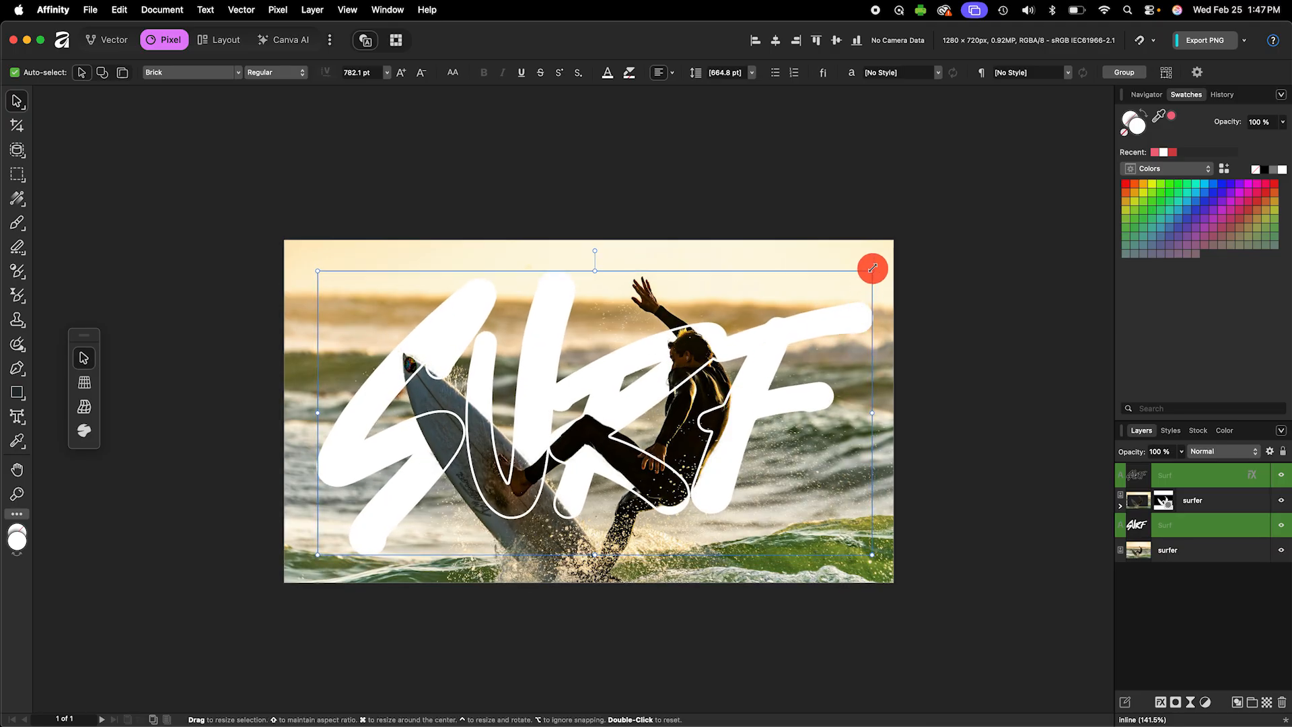
drag(872, 270, 885, 271)
Add a Curves adjustment above the original surfer layer, shaped as a gentle S-curve with raised highlights and lowered shadows
click(1214, 550)
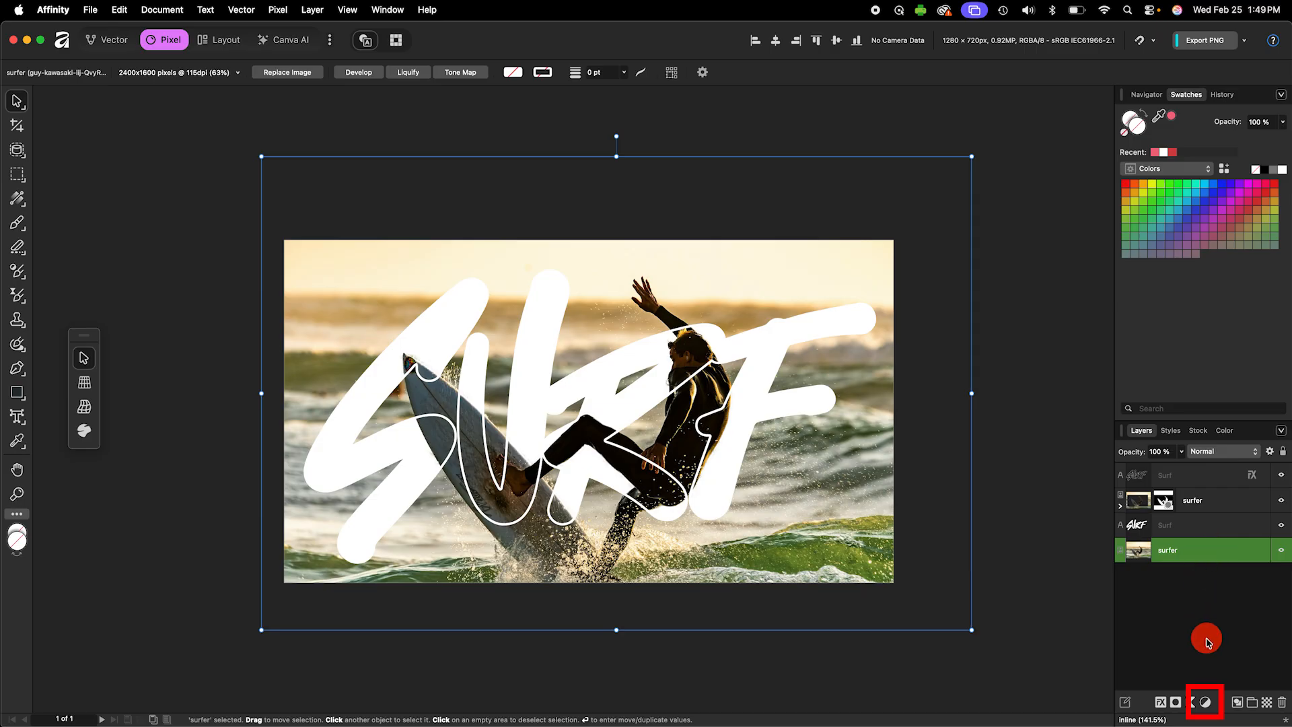
click(1208, 703)
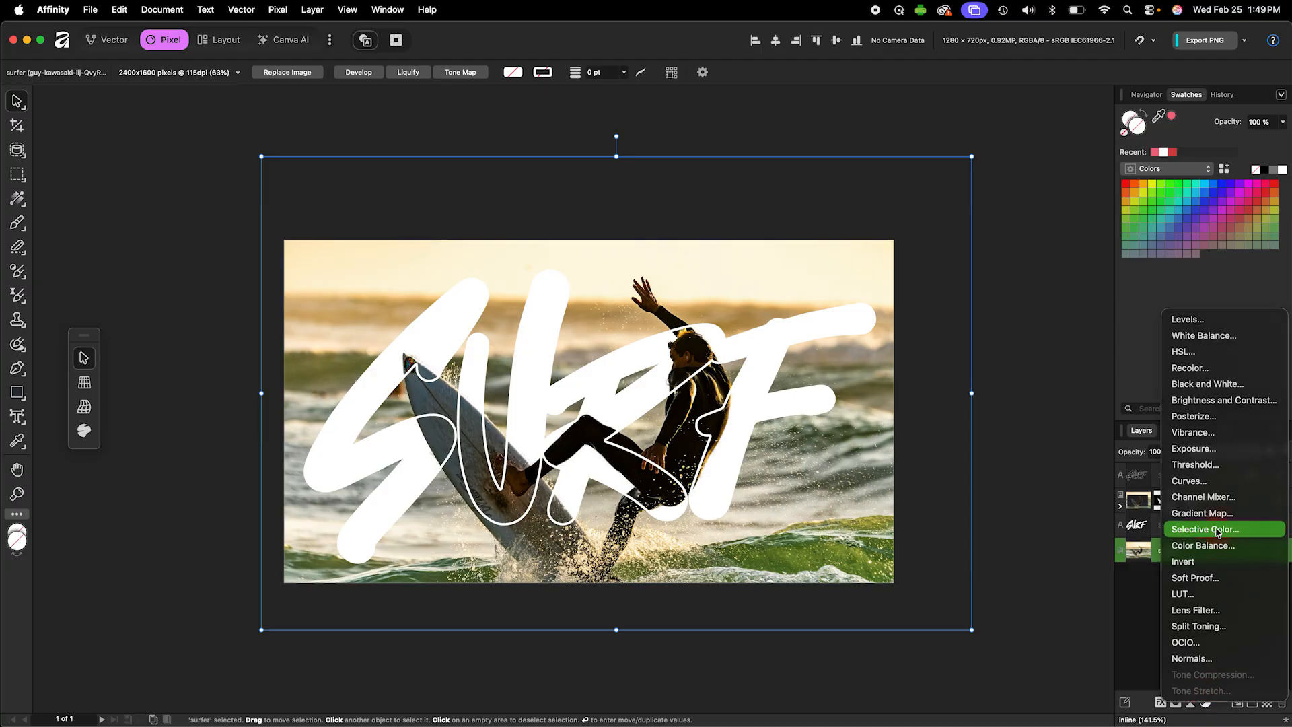
click(1204, 482)
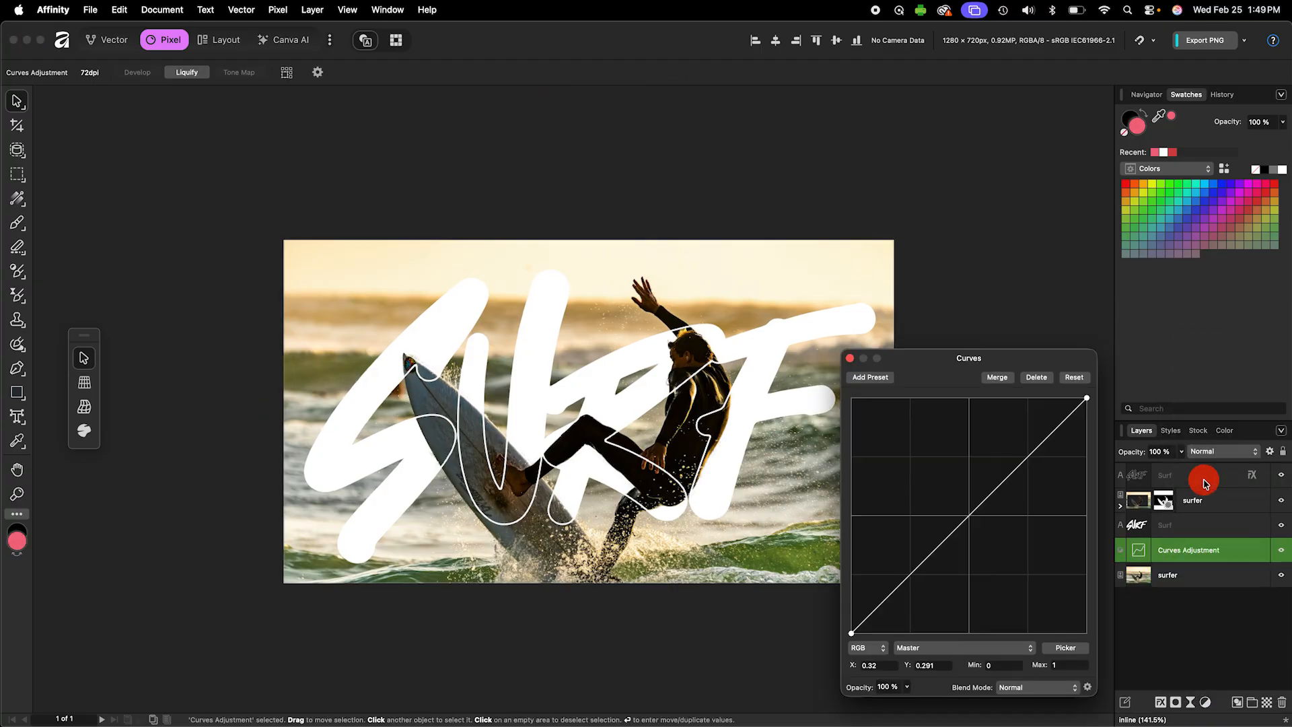
click(1015, 466)
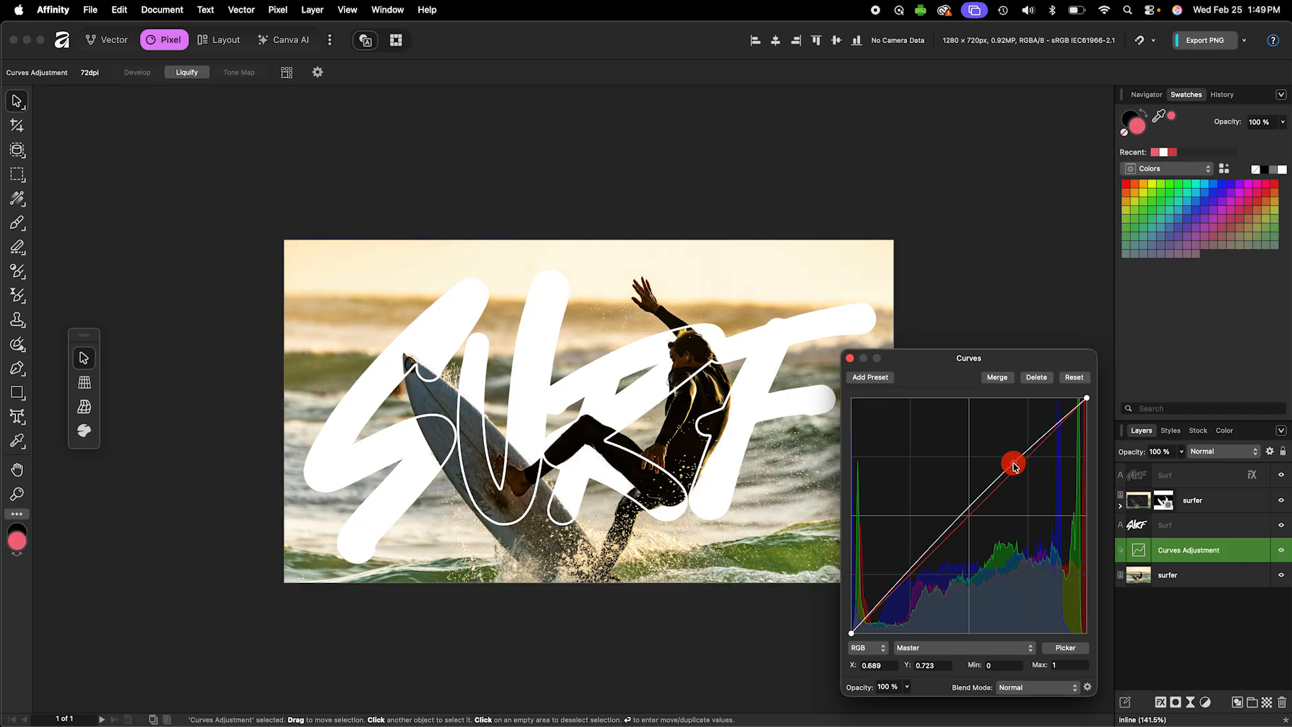
click(907, 573)
drag(908, 575, 916, 589)
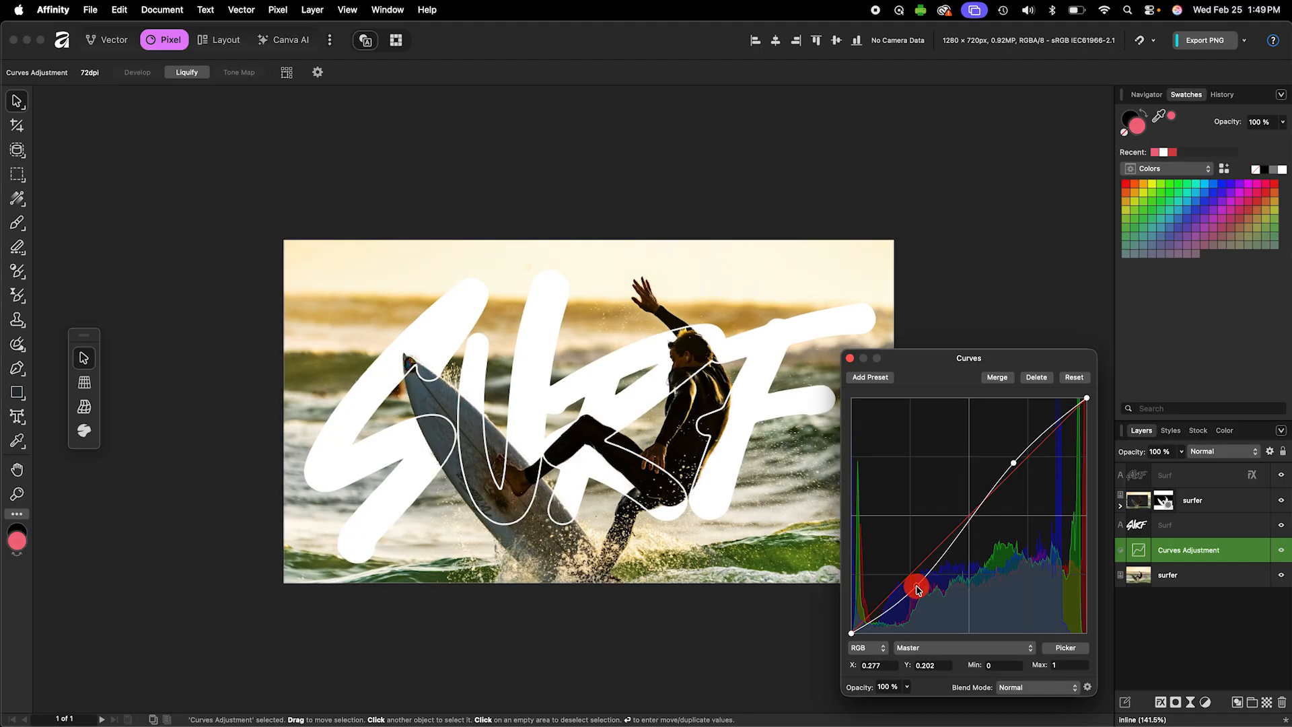
drag(1014, 463, 1009, 461)
click(847, 359)
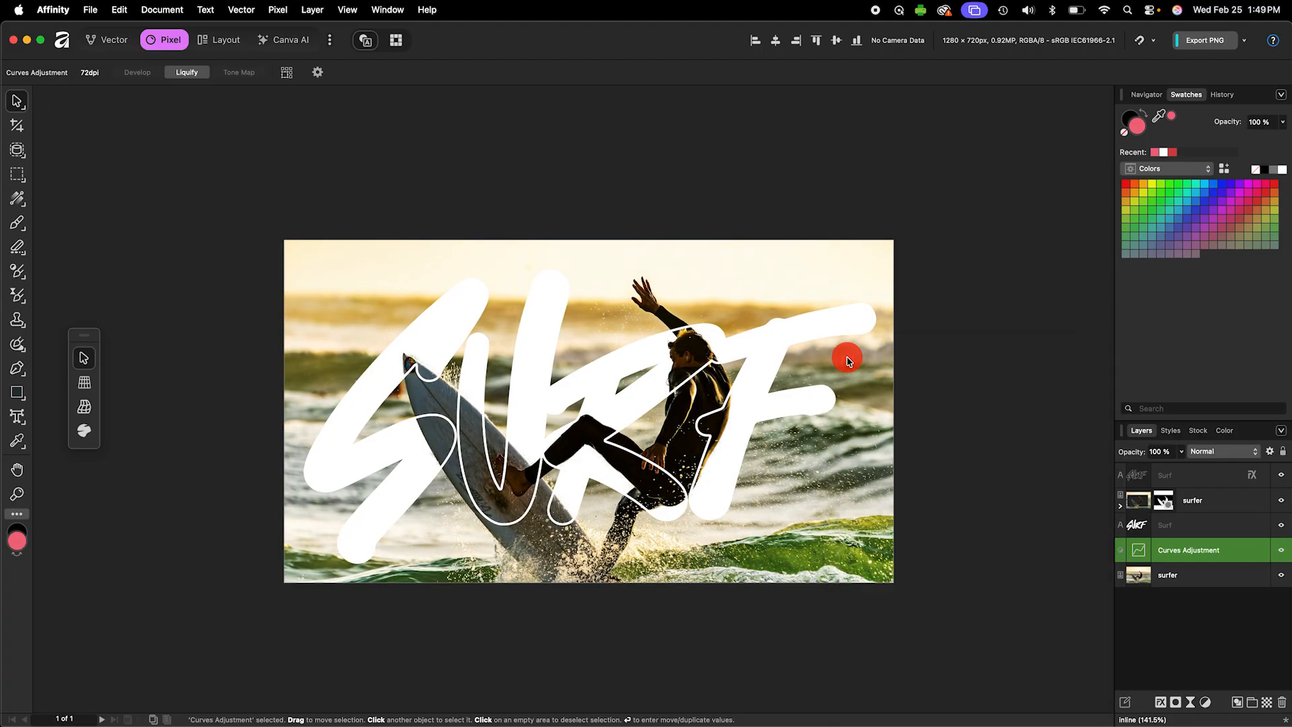
Add a Gradient Map adjustment above the outlined "Surf" text and delete its green middle stop
click(1202, 479)
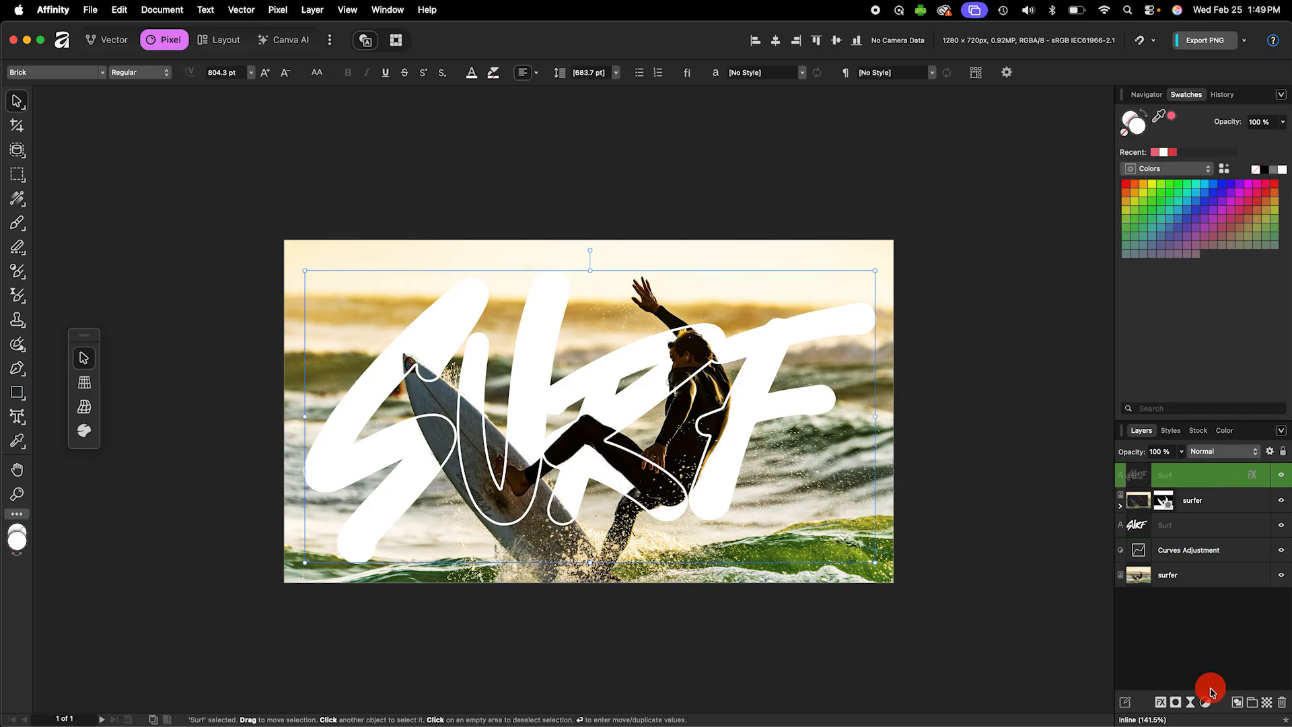
click(1205, 702)
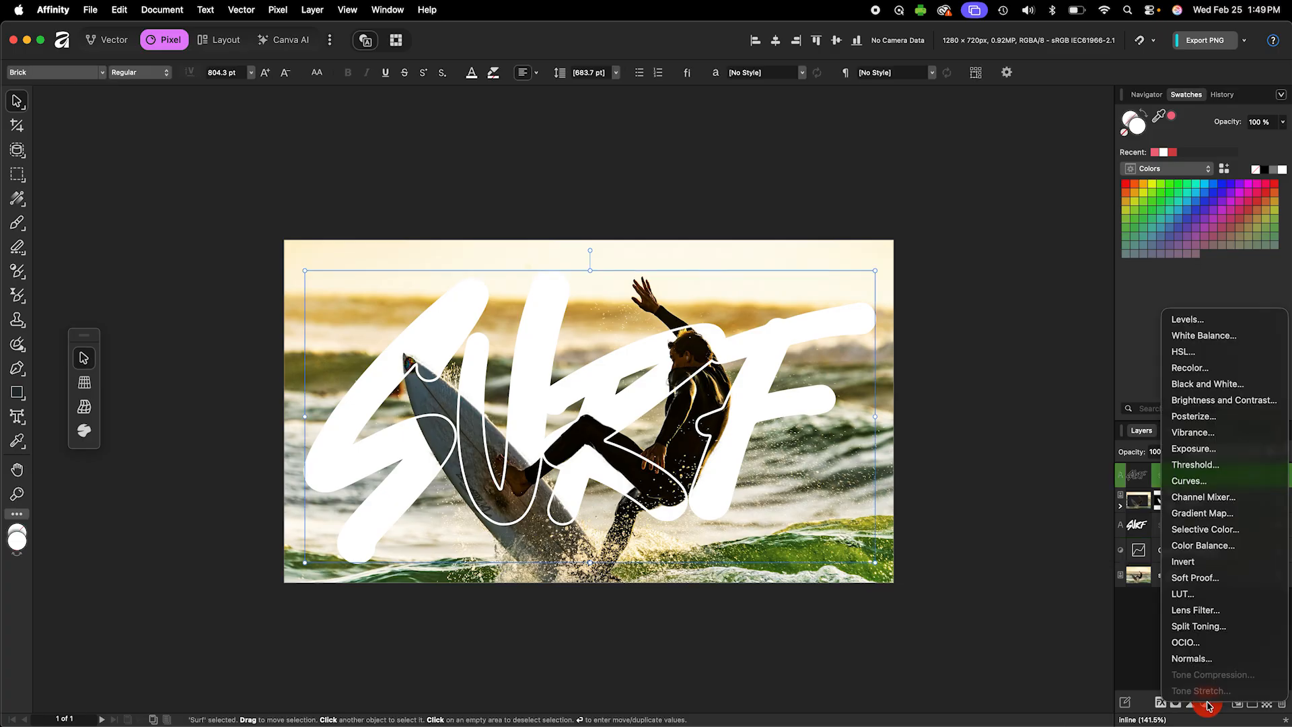
click(1203, 515)
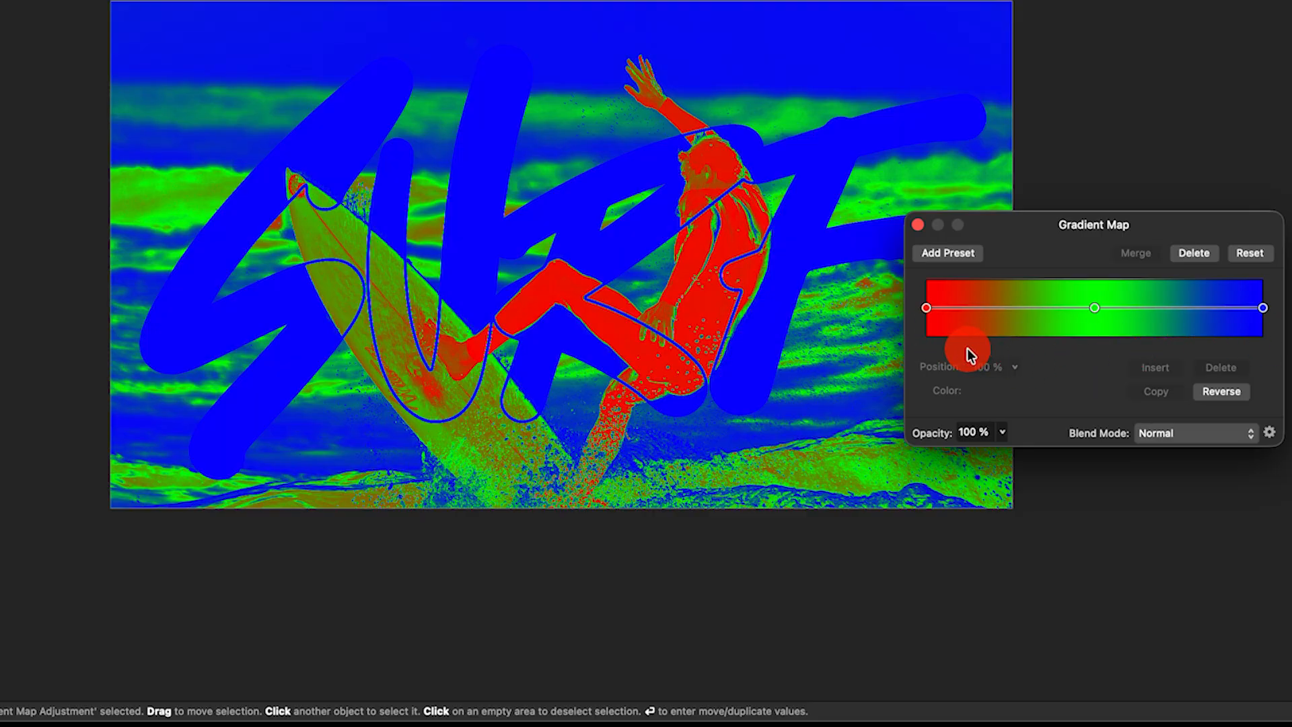
click(1095, 308)
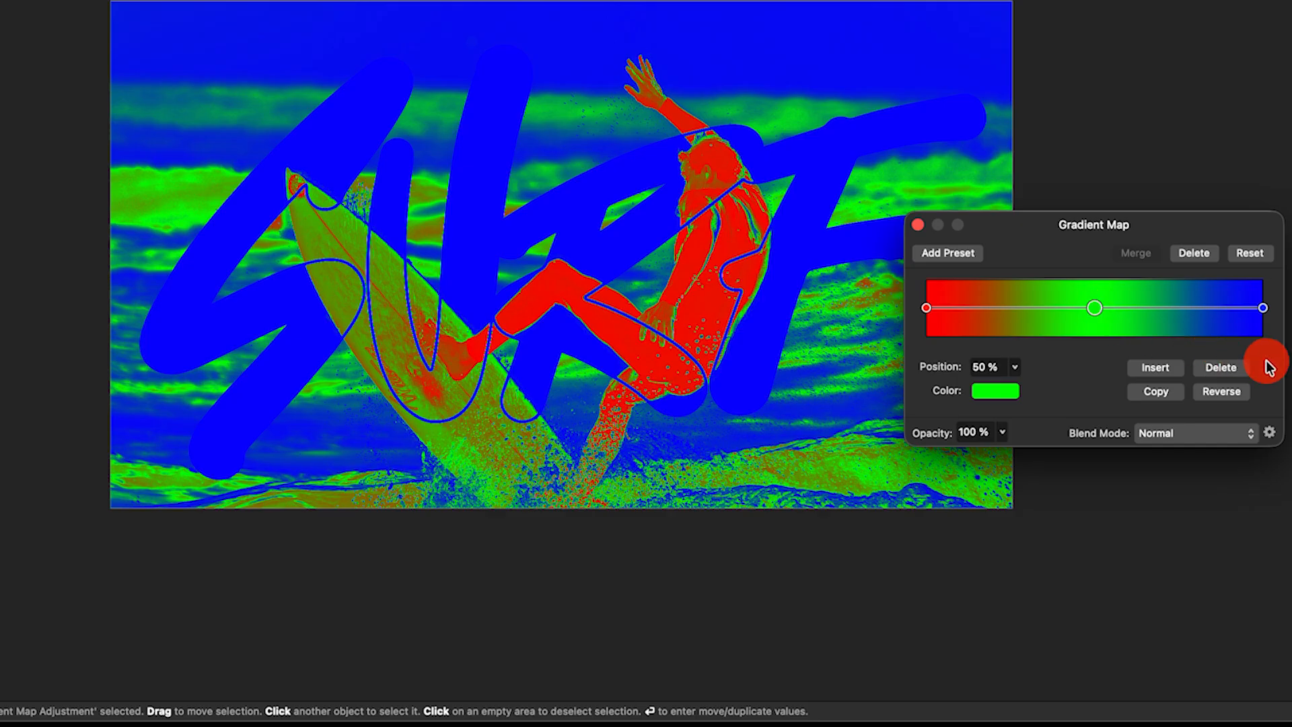
click(1237, 372)
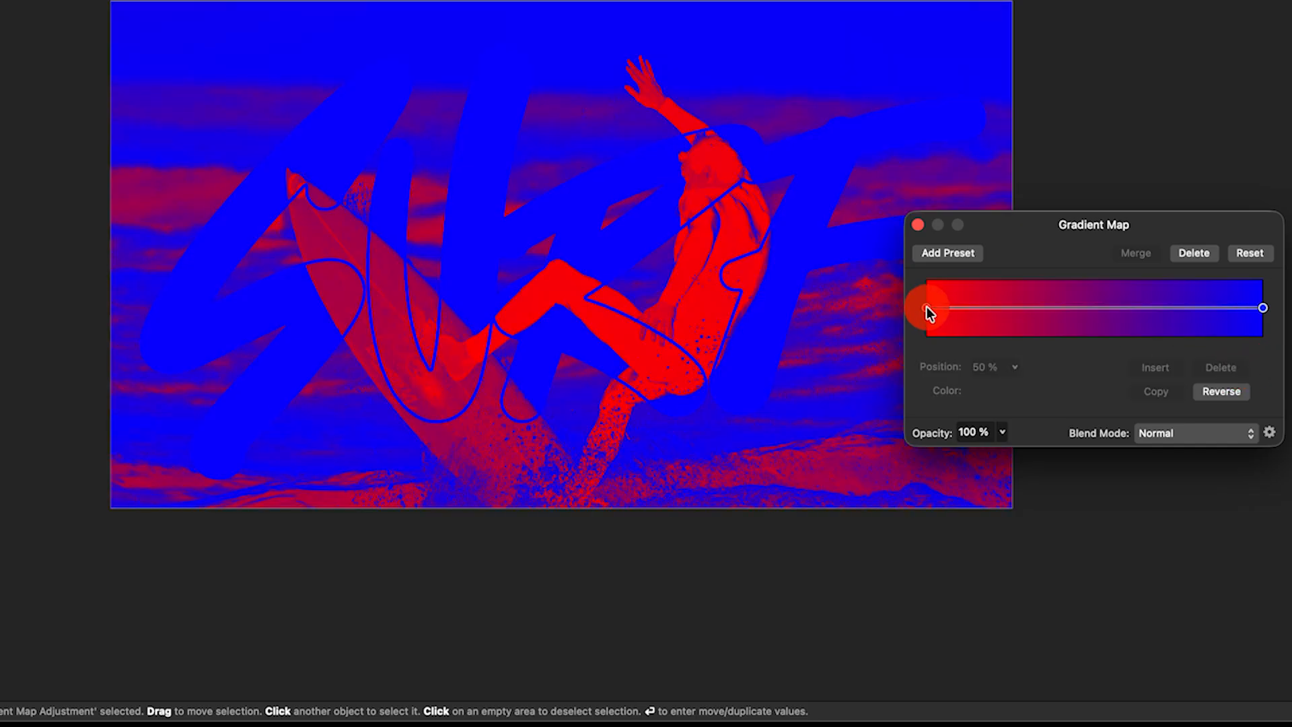
Color the gradient map's 0% stop magenta E308E2 and its 100% stop orange C77D00
click(927, 308)
click(1013, 392)
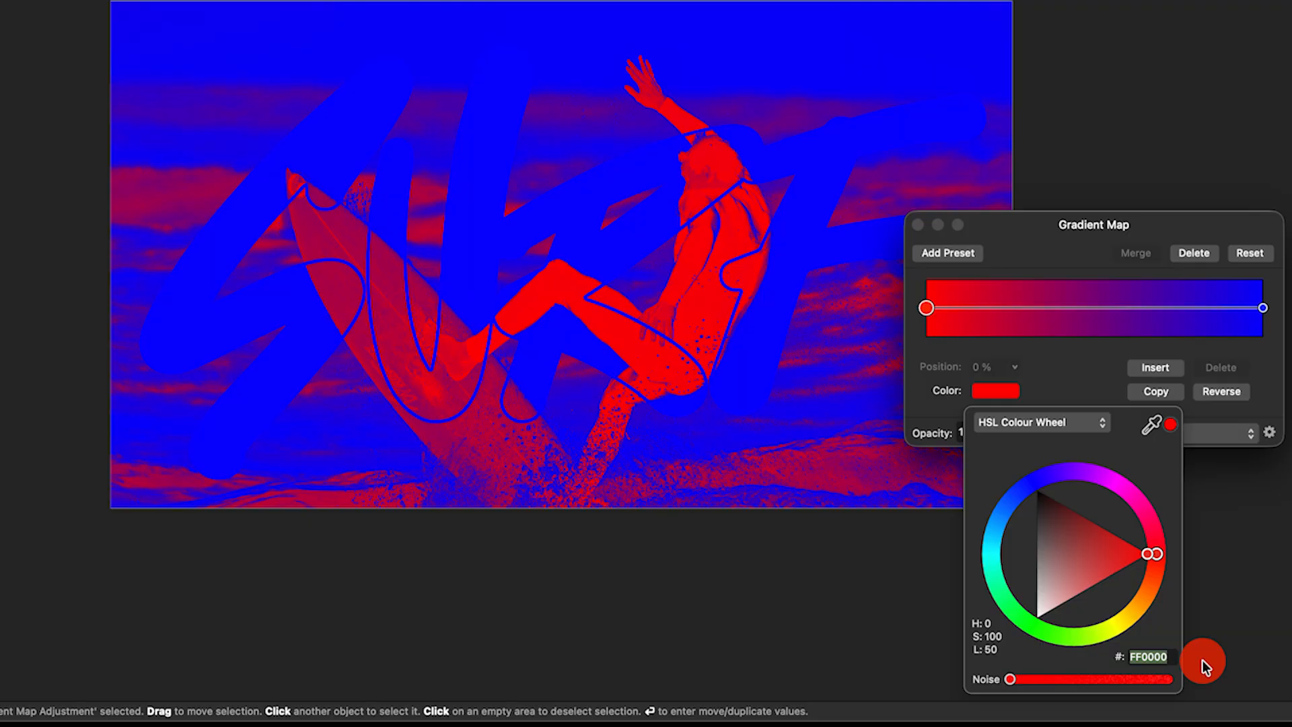
text(e308e2)
key(Return)
click(1263, 309)
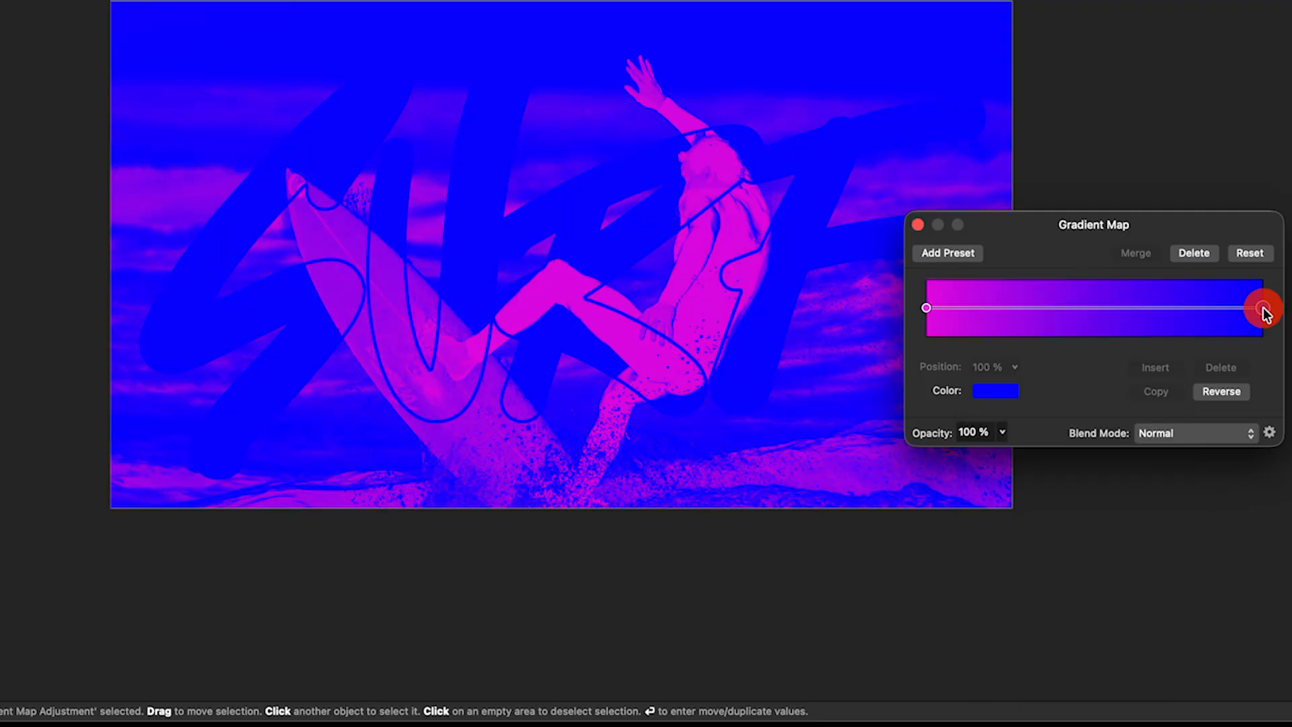
click(996, 391)
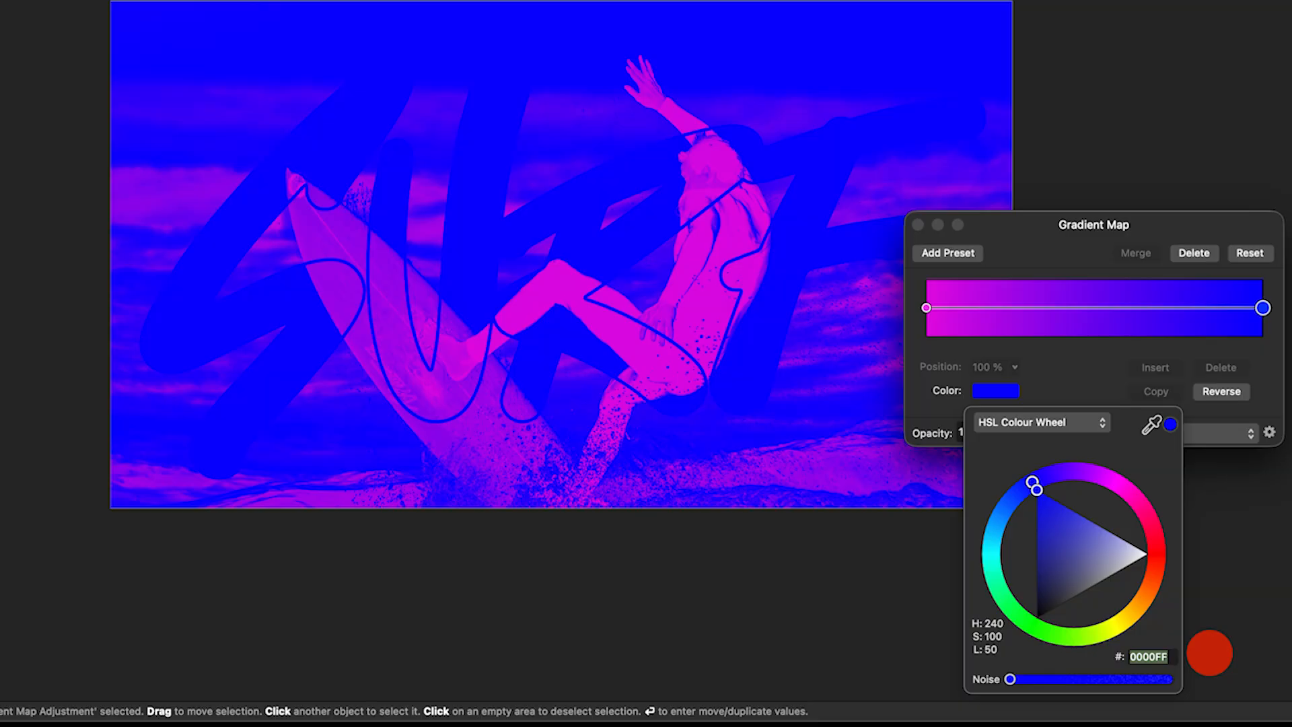
text(c77d00)
key(Return)
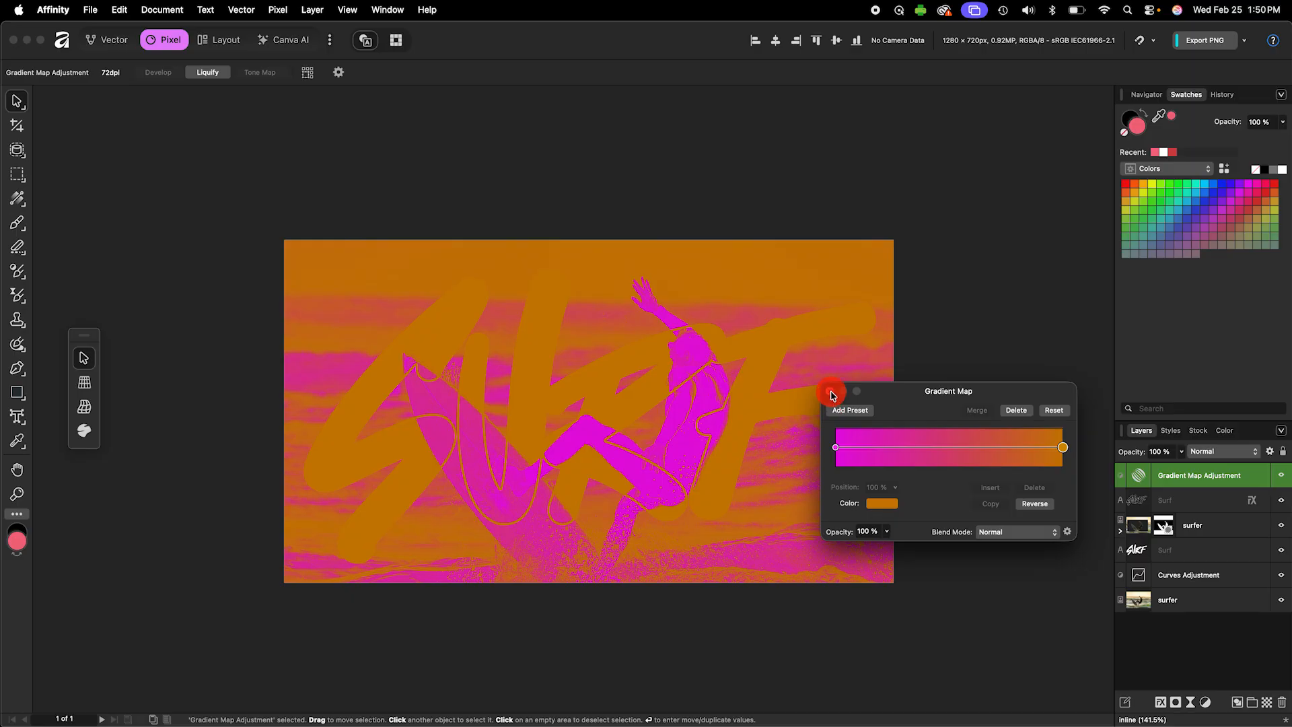
click(918, 225)
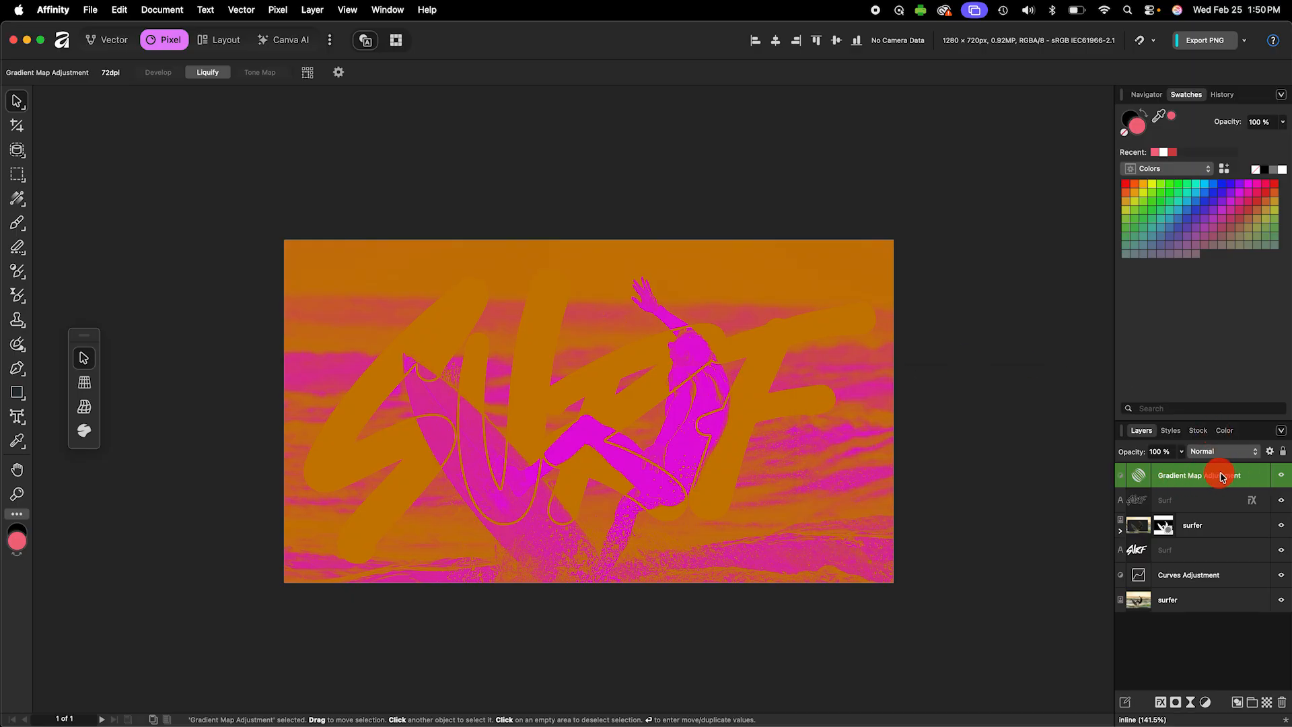
Set the Gradient Map adjustment layer's blend mode to Color
click(1233, 451)
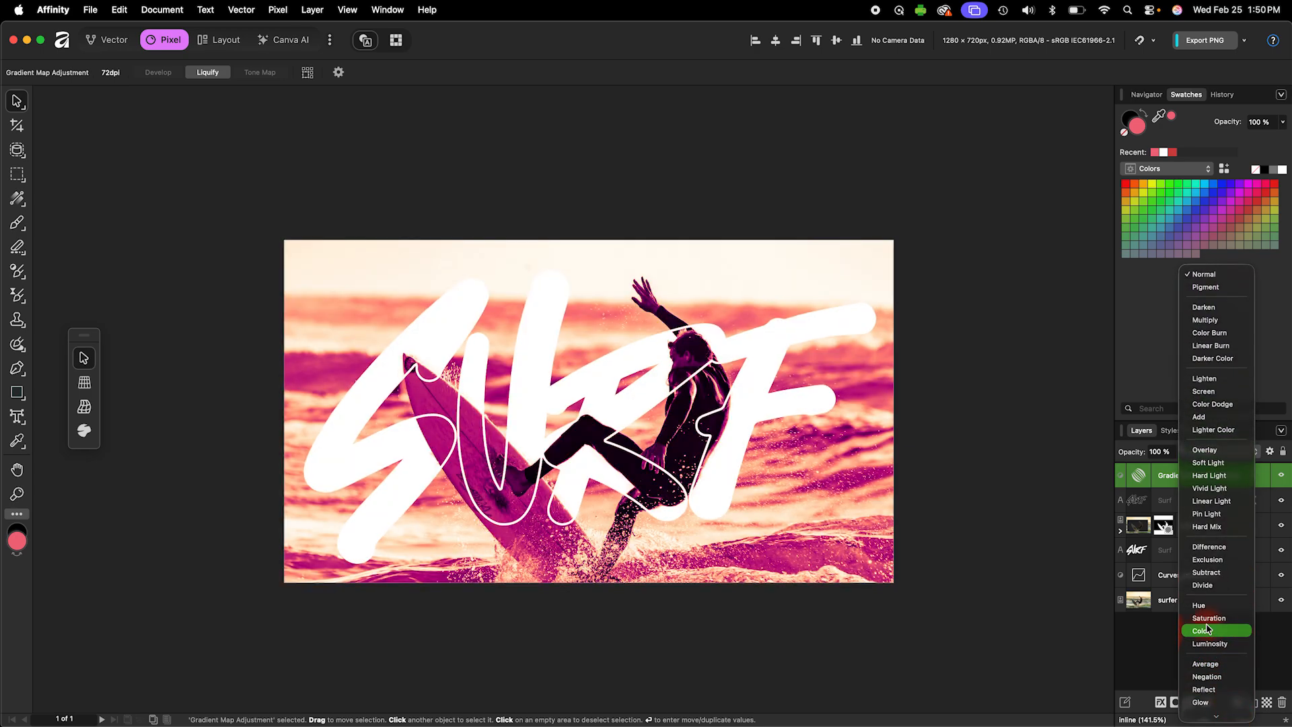
click(1207, 632)
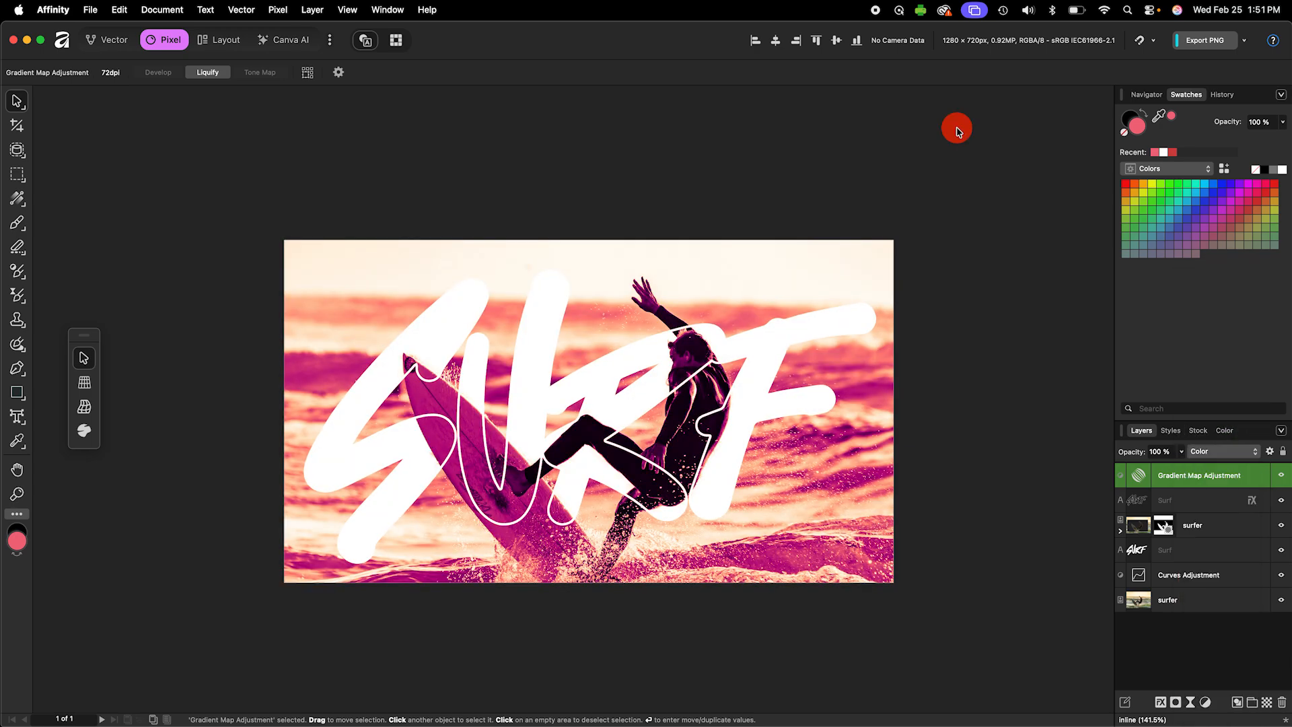